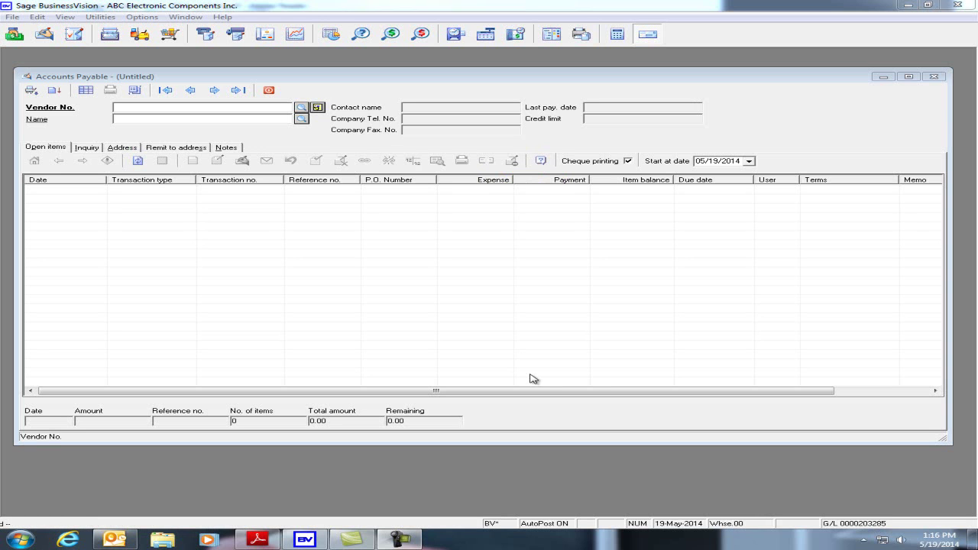
# Close Accounts Payable and open System Manager's User Details, dismissing the warning.
pyautogui.click(270, 91)
pyautogui.click(100, 17)
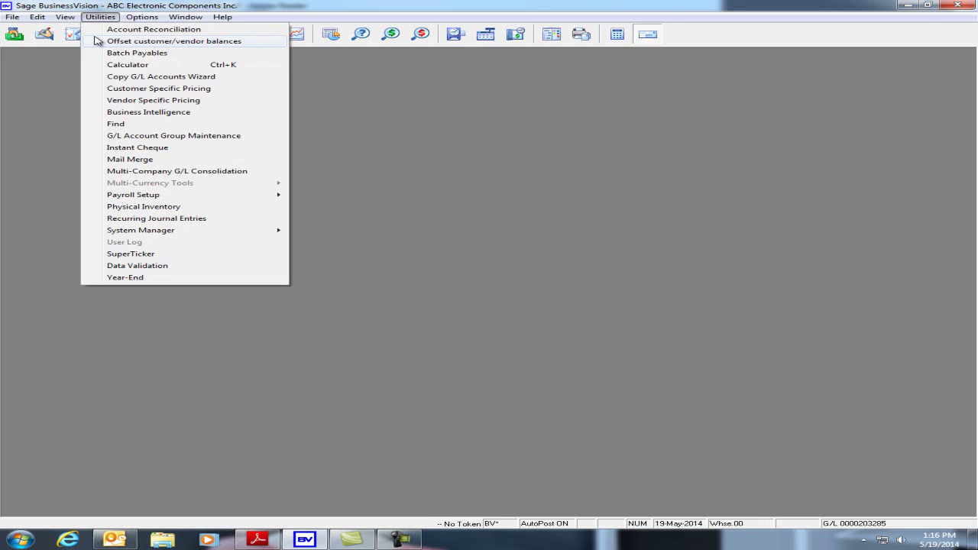
pyautogui.moveTo(195, 230)
pyautogui.click(336, 266)
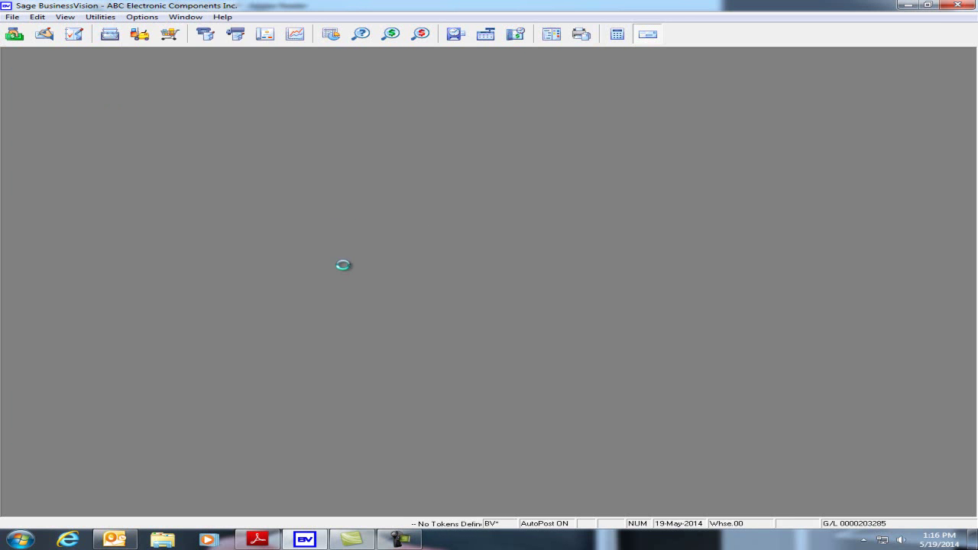
pyautogui.click(611, 310)
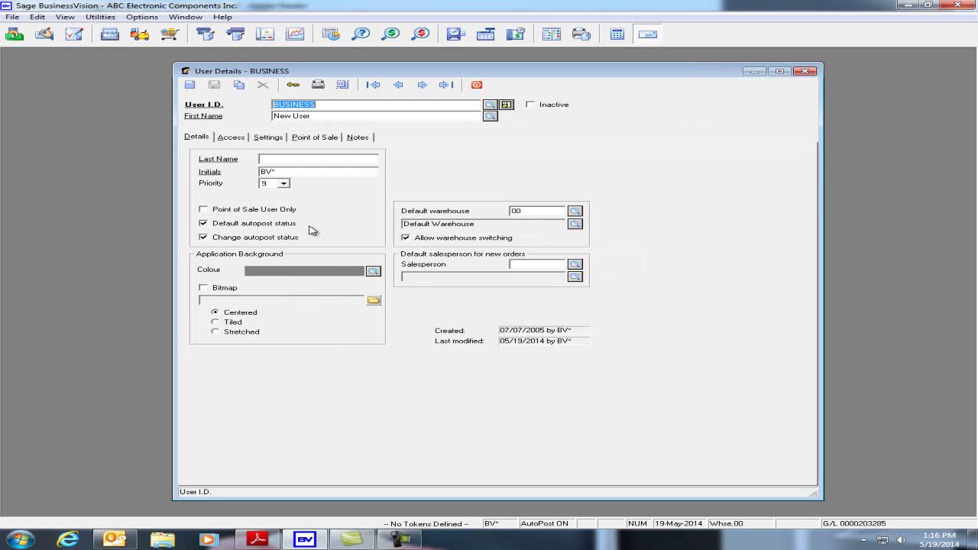
# Set the Accounts Payable Void transaction permission to 'Yes - modify date (cheques only)' and close User Details.
pyautogui.click(230, 139)
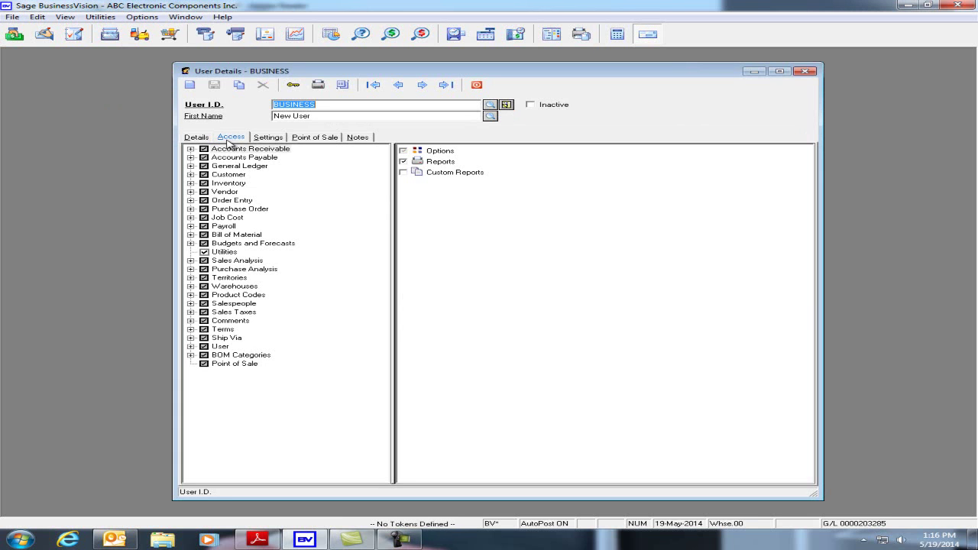
pyautogui.click(190, 157)
pyautogui.click(239, 165)
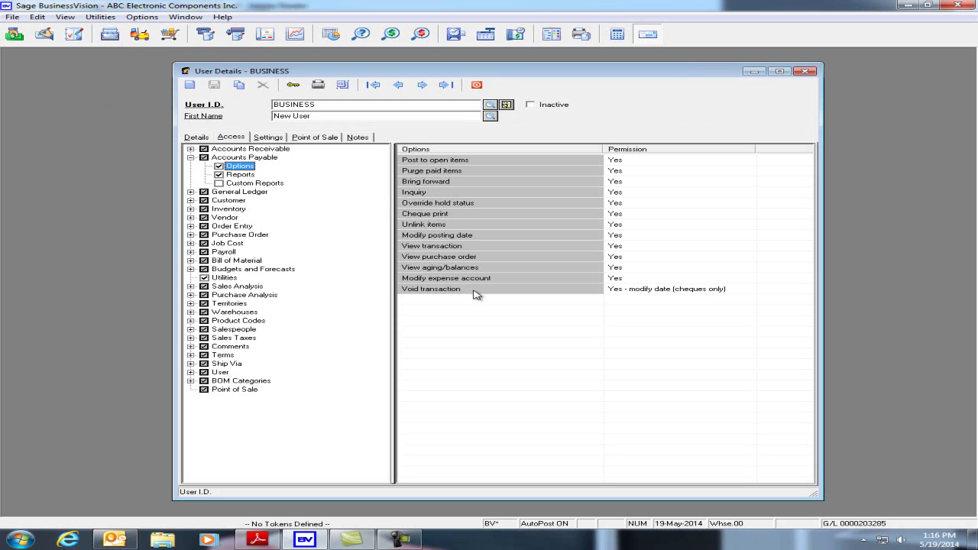
pyautogui.click(685, 294)
pyautogui.click(743, 290)
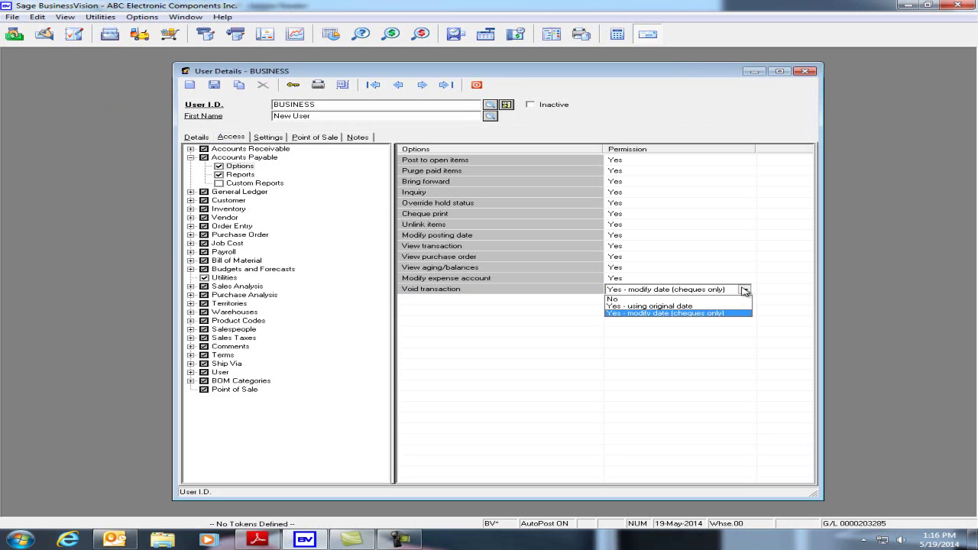
pyautogui.click(687, 313)
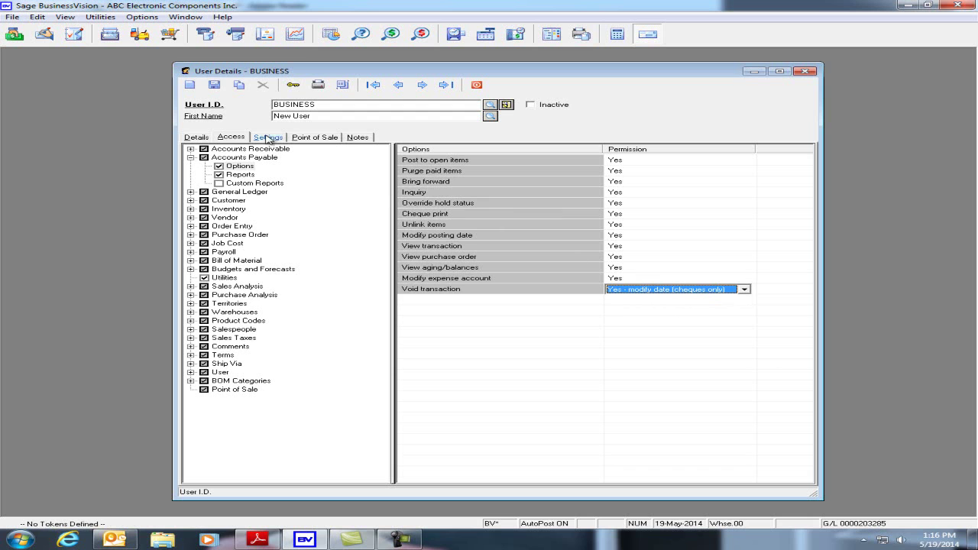
pyautogui.click(214, 85)
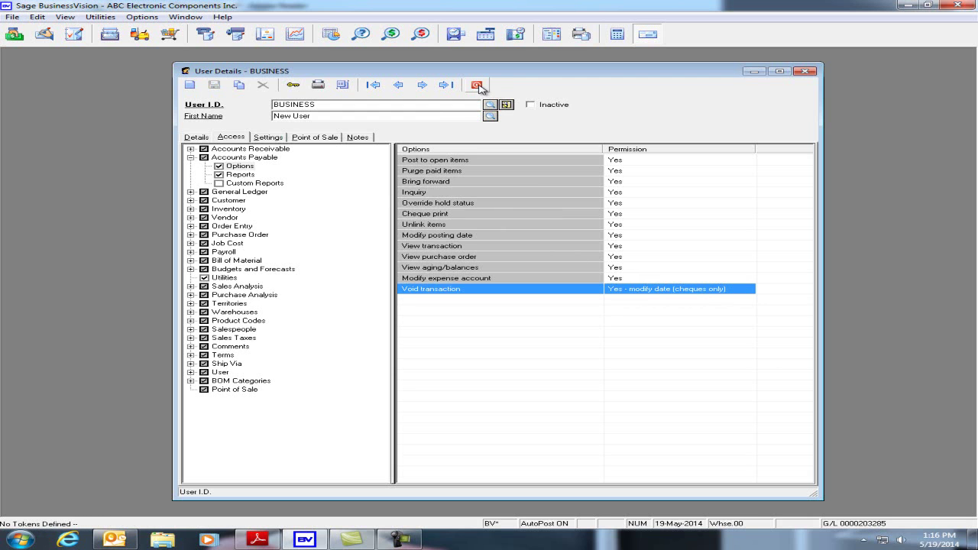
pyautogui.click(478, 85)
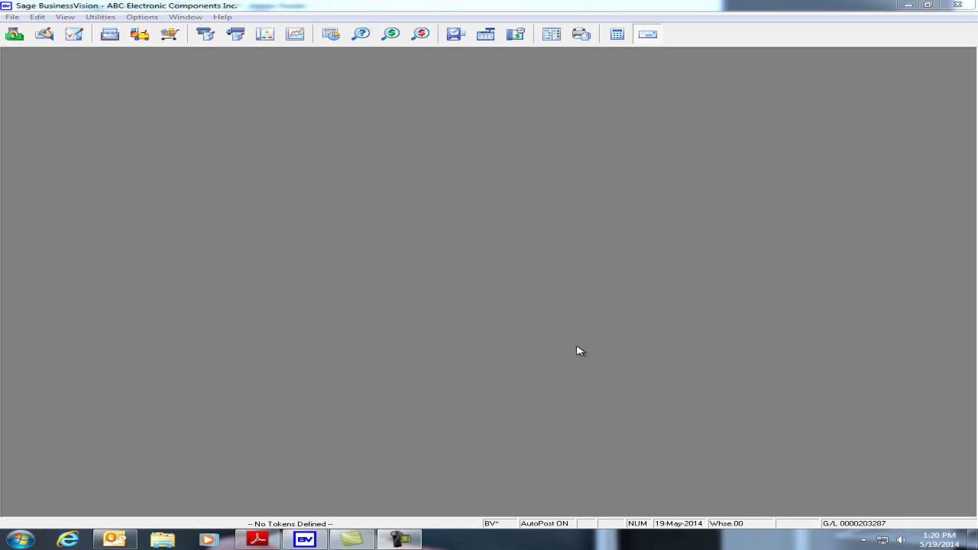
# Load vendor BELL in Accounts Payable and review its debit memo, finance charge and credit memo.
pyautogui.click(42, 35)
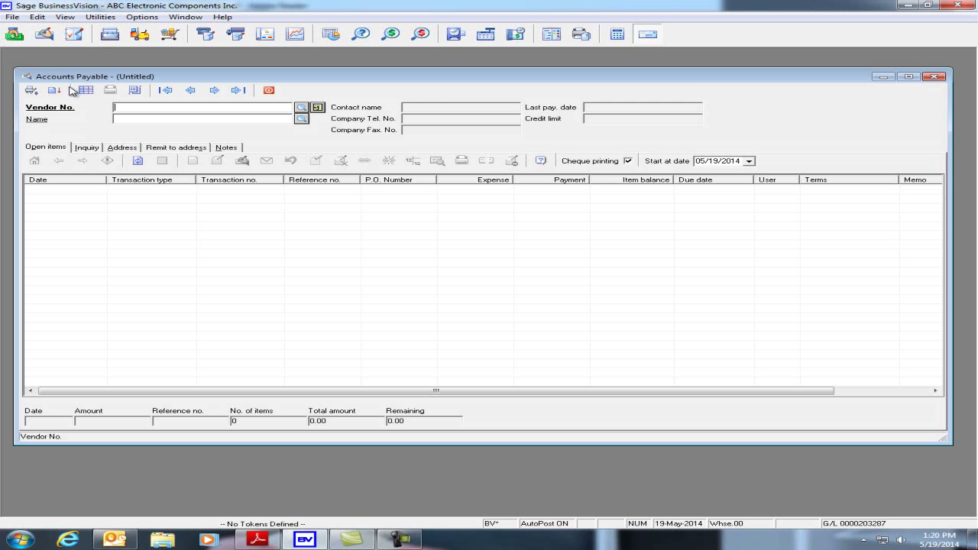
pyautogui.write('BELL')
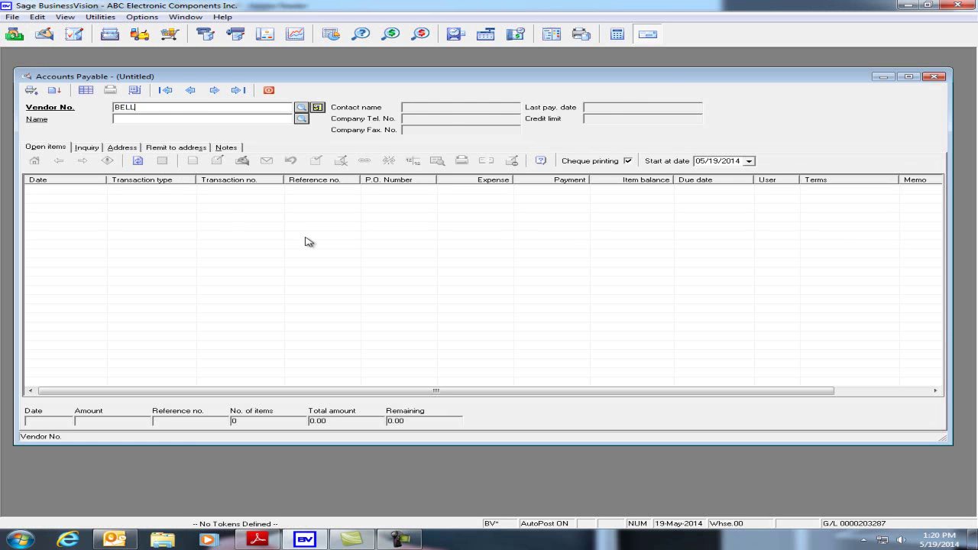
pyautogui.press('Return')
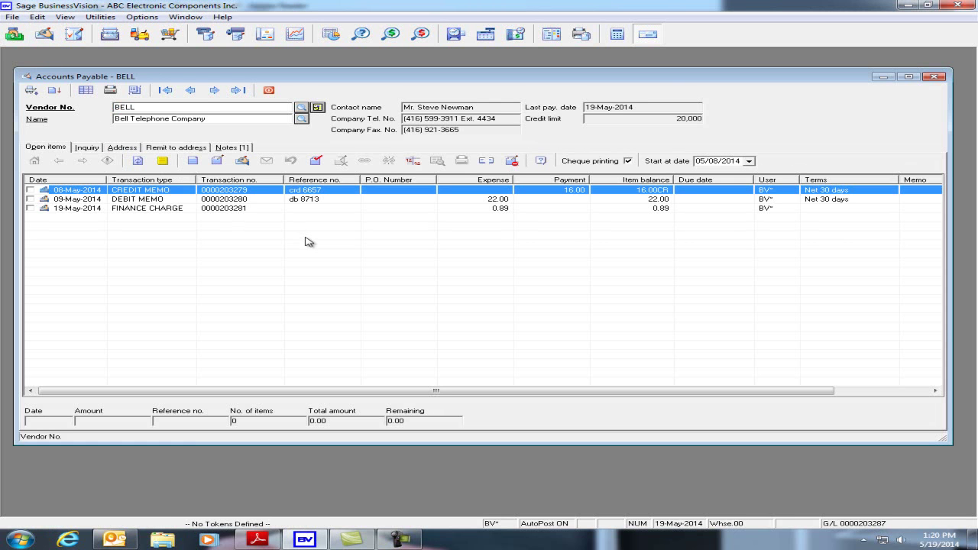
pyautogui.click(250, 200)
pyautogui.click(257, 208)
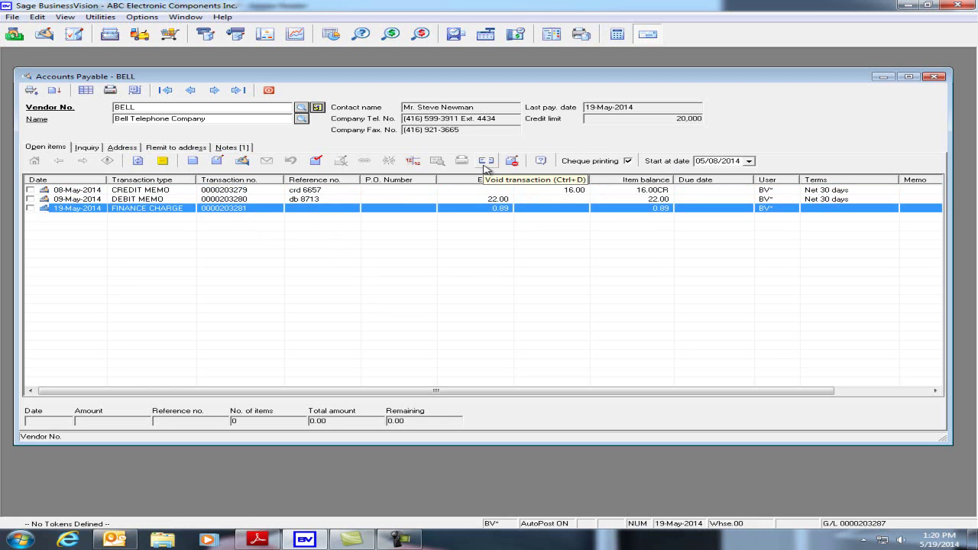
pyautogui.click(498, 200)
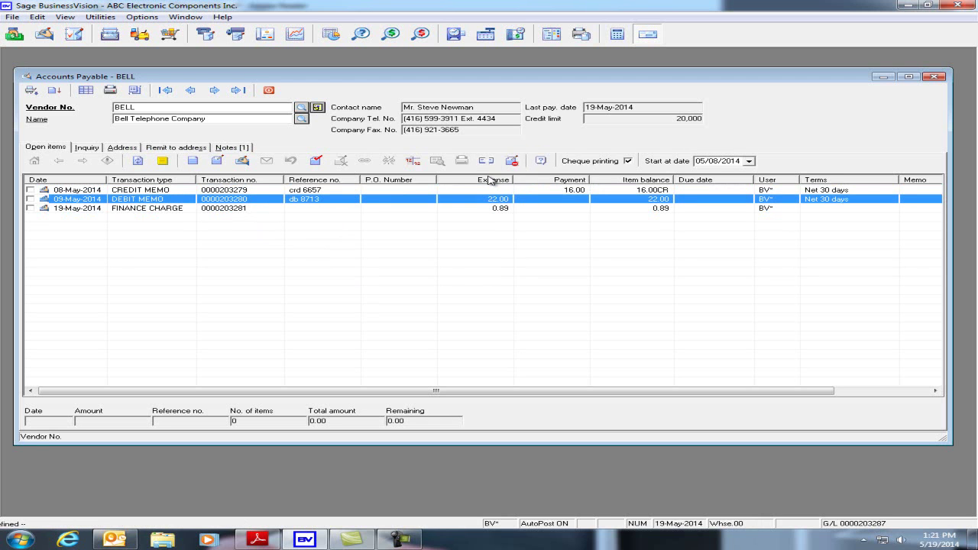
pyautogui.click(476, 191)
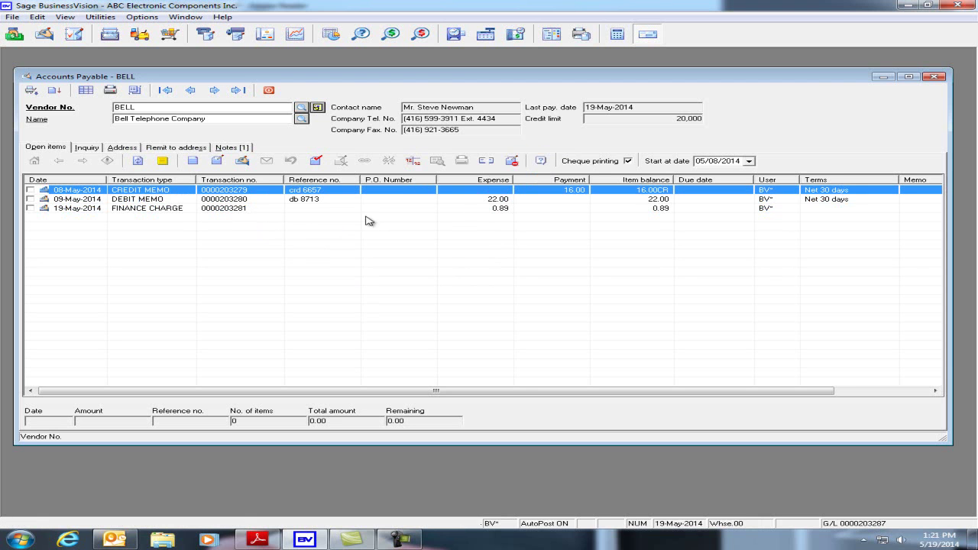
# Enter a new Bell invoice dated 18 May 2014 with a 267.00 total.
pyautogui.click(193, 162)
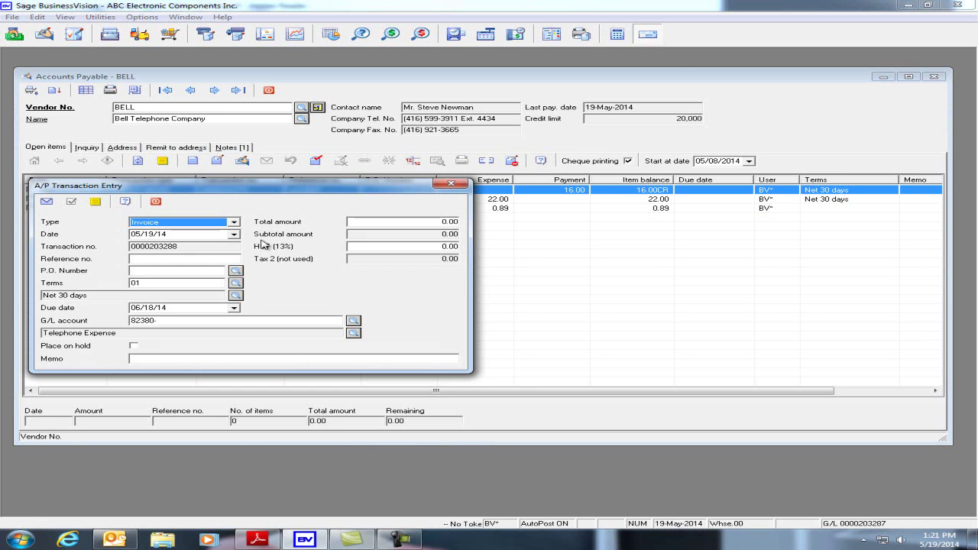
pyautogui.click(233, 235)
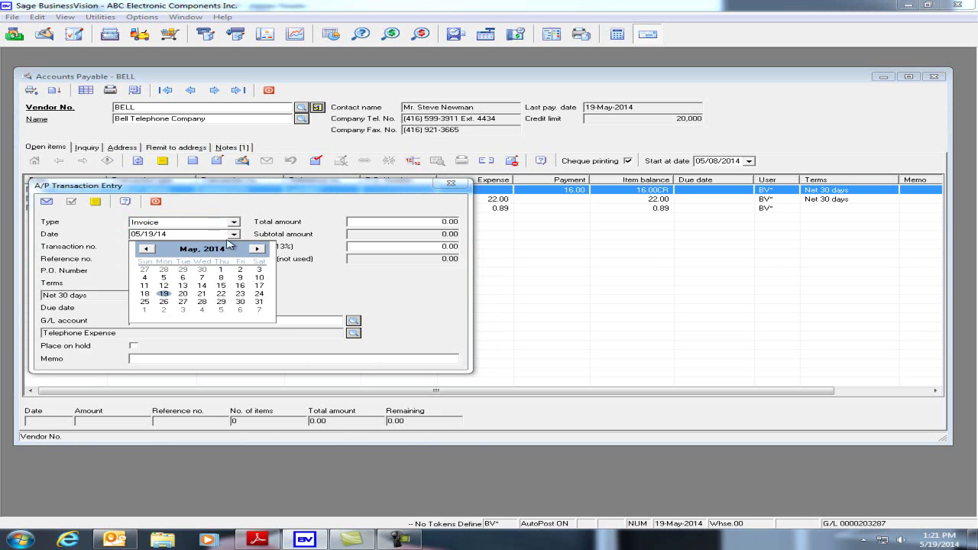
pyautogui.click(145, 293)
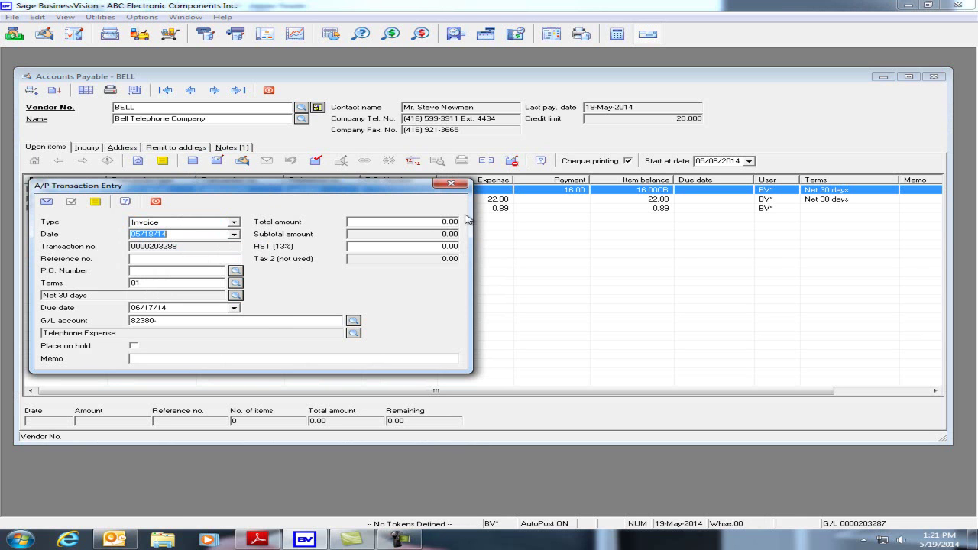
pyautogui.click(442, 222)
pyautogui.write('267')
pyautogui.press('Tab')
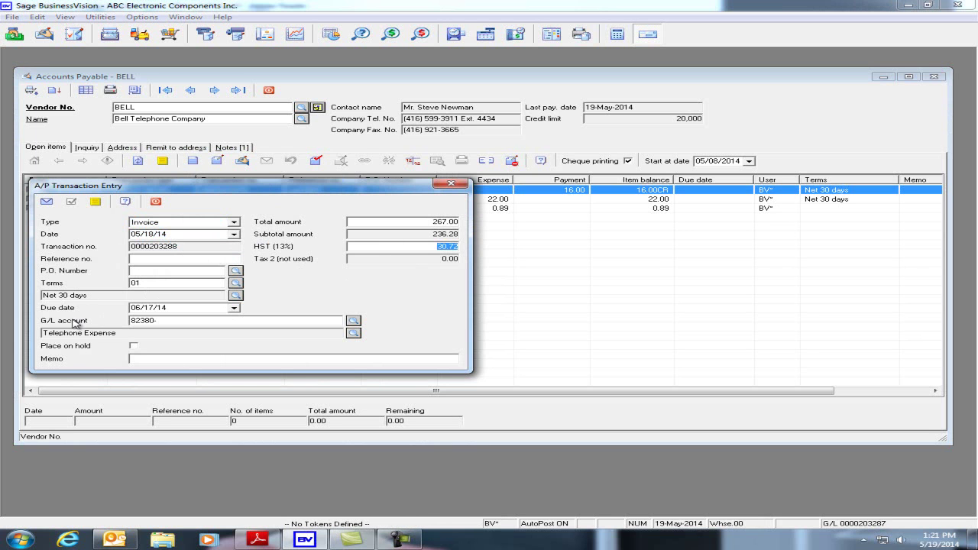
# Post the invoice, charging its expense to job ACME 400 Client Training.
pyautogui.click(47, 202)
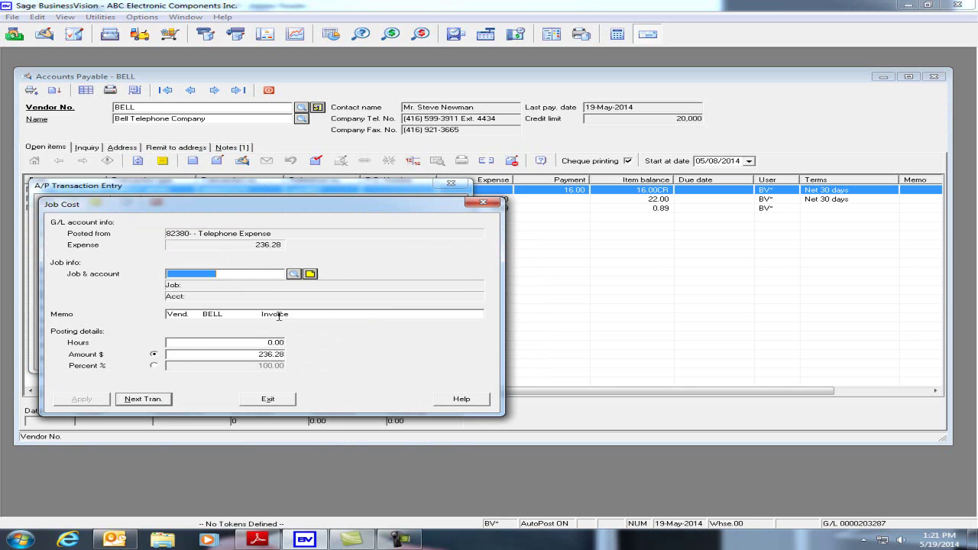
pyautogui.click(294, 275)
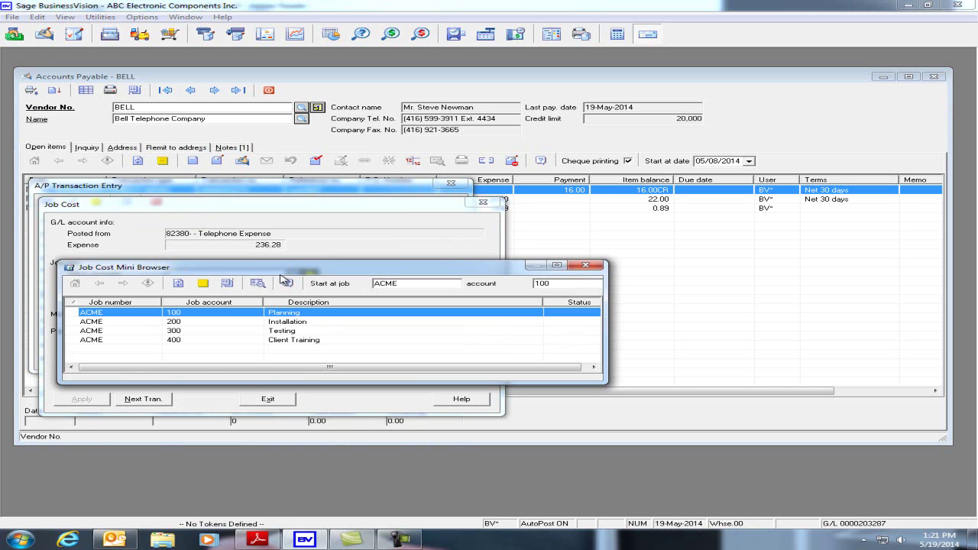
pyautogui.doubleClick(273, 341)
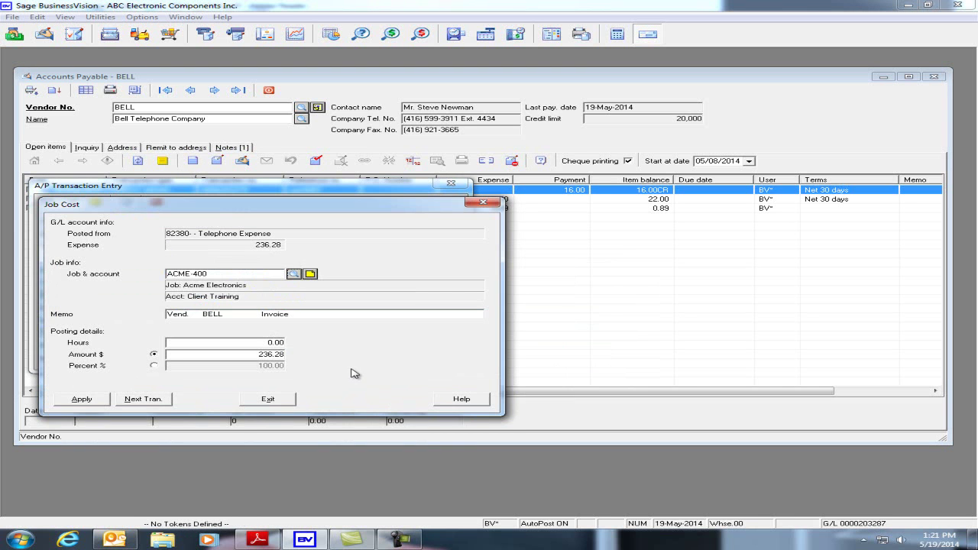
pyautogui.click(81, 399)
pyautogui.click(657, 209)
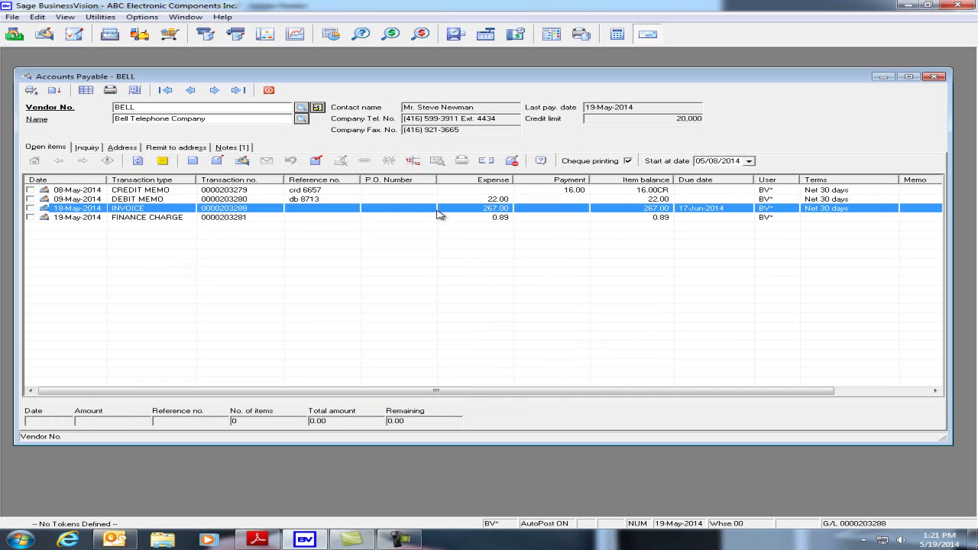
# Preview the Job cost transaction journal showing the 236.28 expense, then cancel the job cost dialog.
pyautogui.click(580, 39)
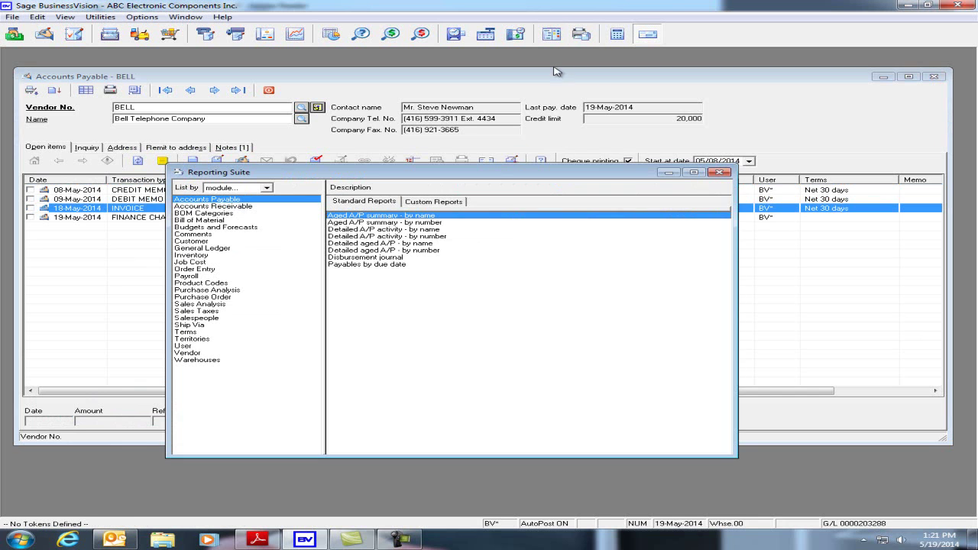
pyautogui.click(216, 263)
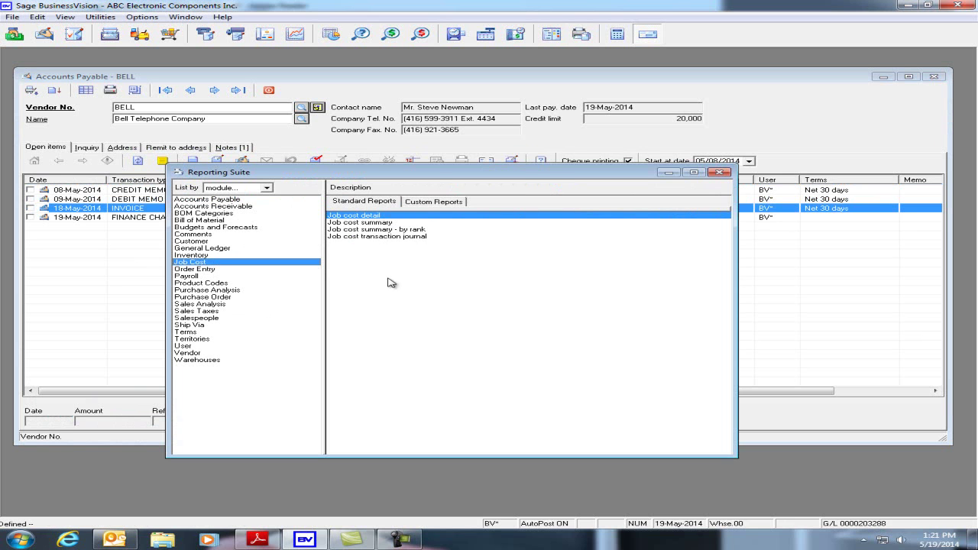
pyautogui.doubleClick(421, 237)
pyautogui.click(363, 234)
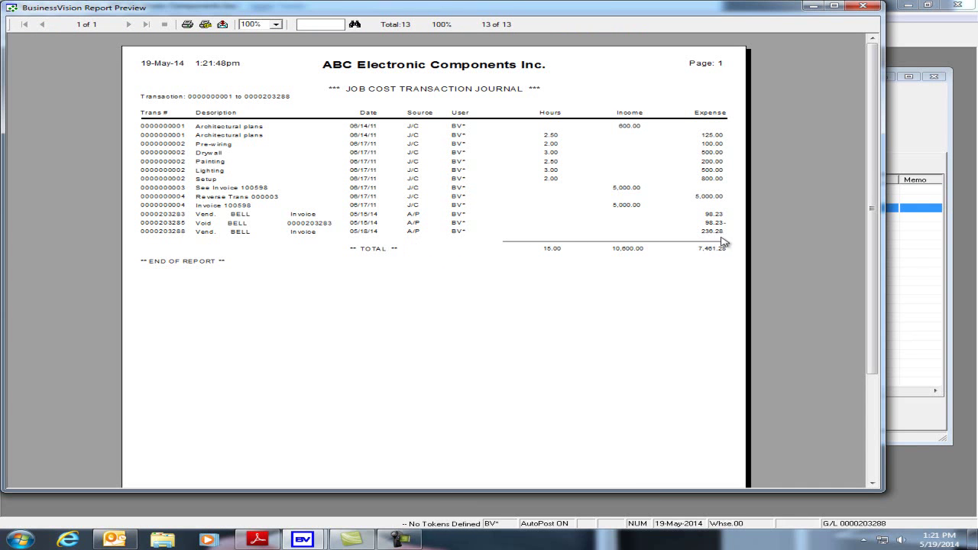
pyautogui.click(863, 6)
pyautogui.click(431, 231)
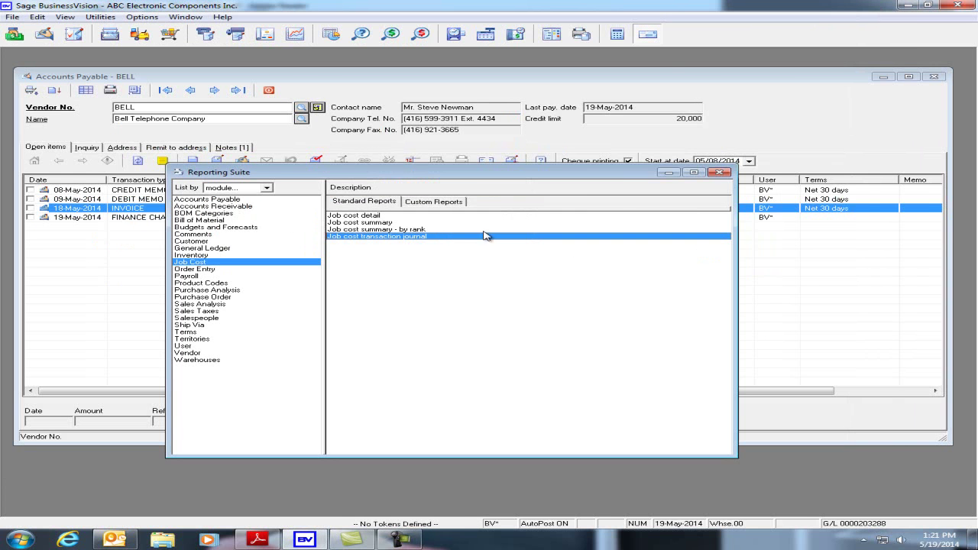
pyautogui.click(787, 95)
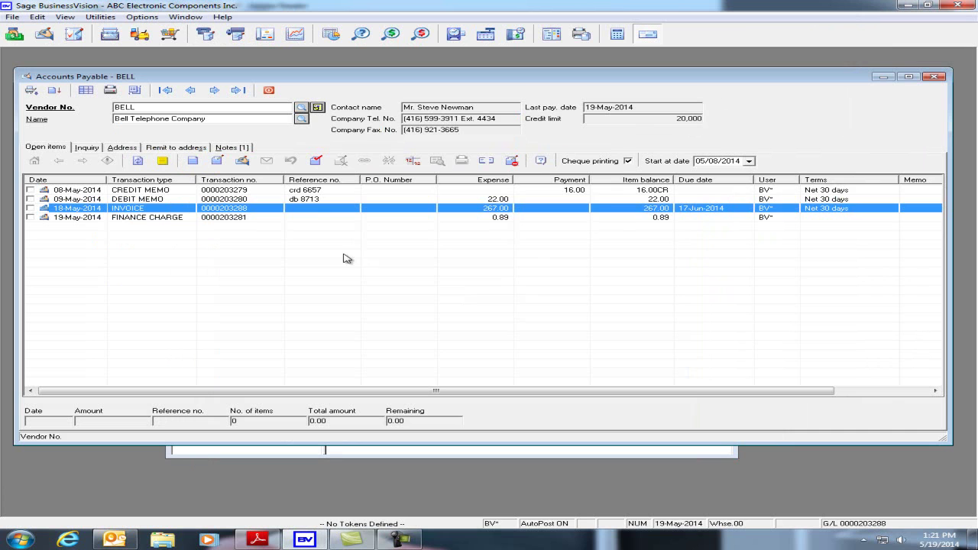
# Review the general ledger journal entry for credit memo crd 6657.
pyautogui.click(359, 200)
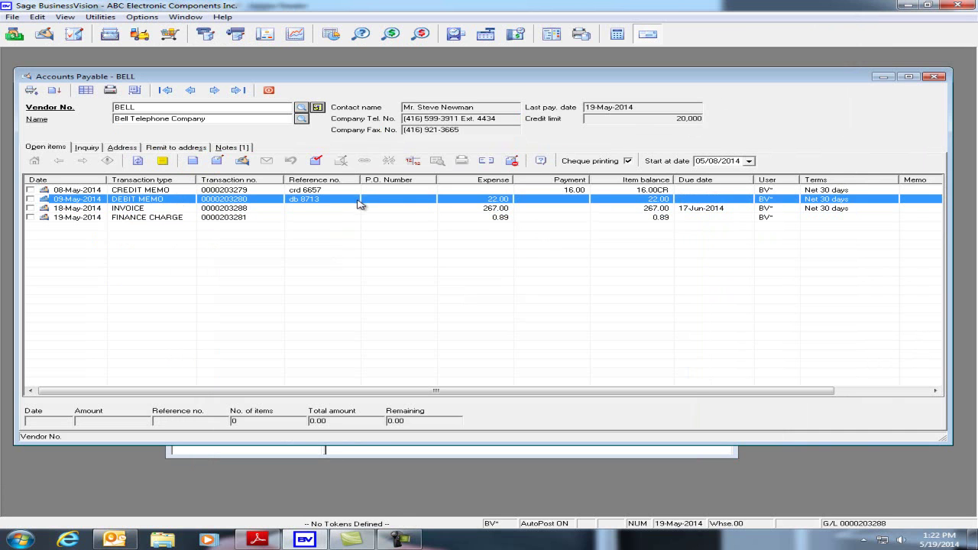
pyautogui.click(138, 191)
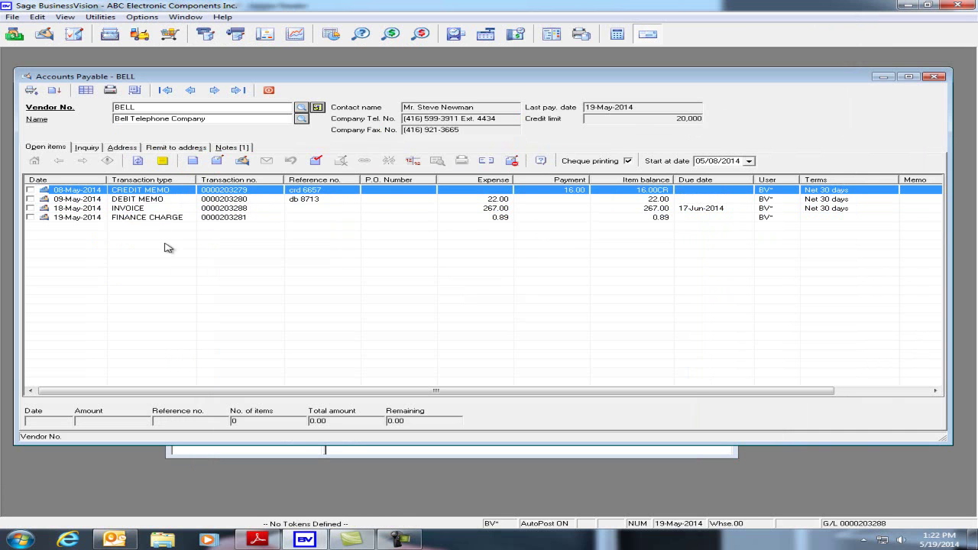
pyautogui.click(414, 162)
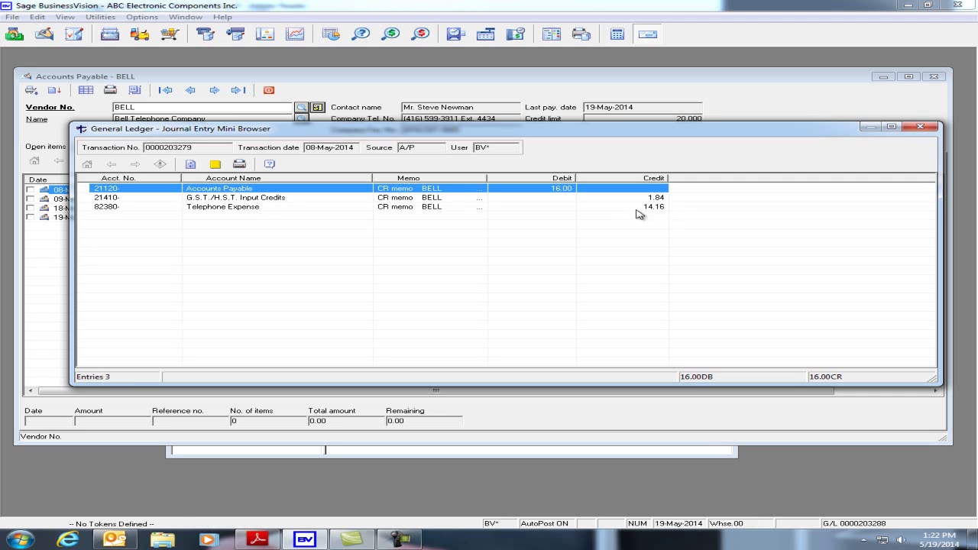
pyautogui.click(920, 127)
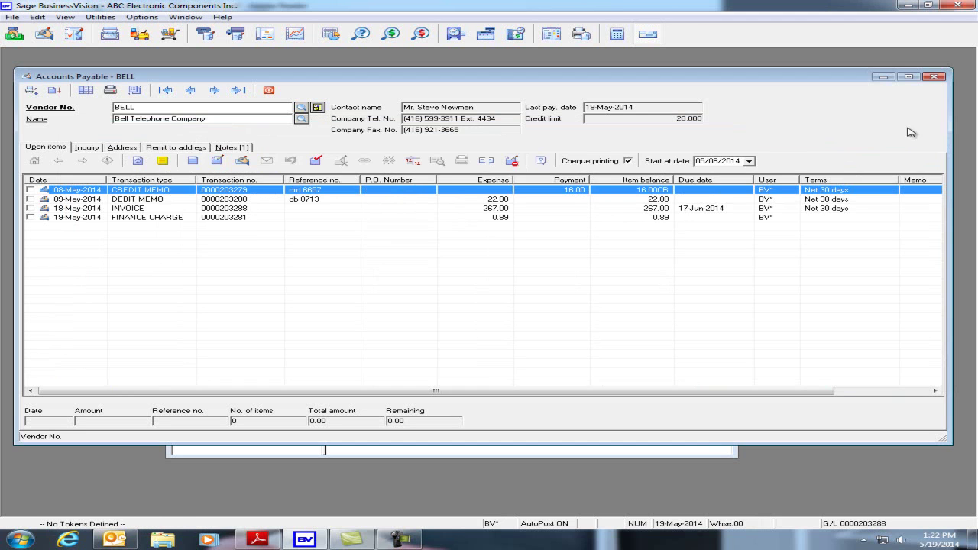
# Void credit memo crd 6657 and bring up the vendor's full transaction history.
pyautogui.click(486, 164)
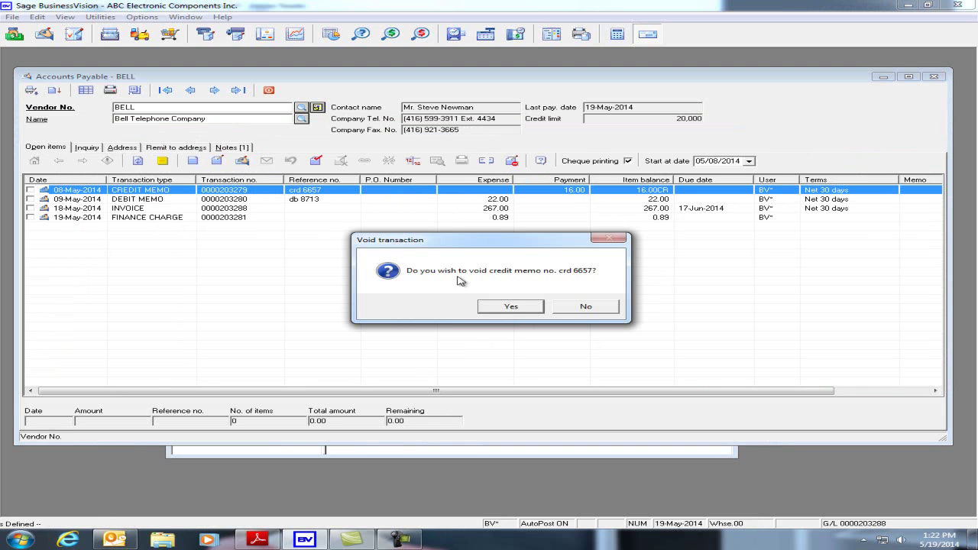
pyautogui.click(511, 306)
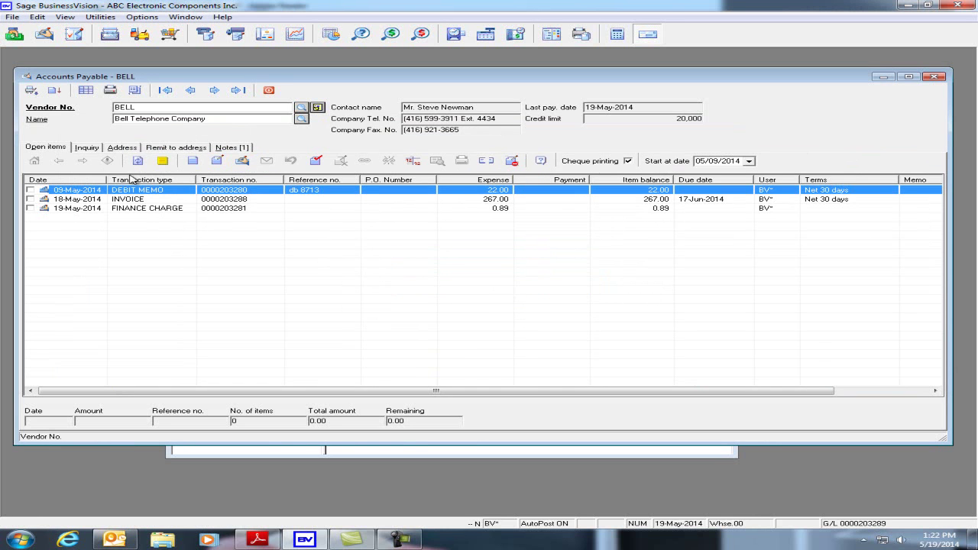
pyautogui.click(87, 147)
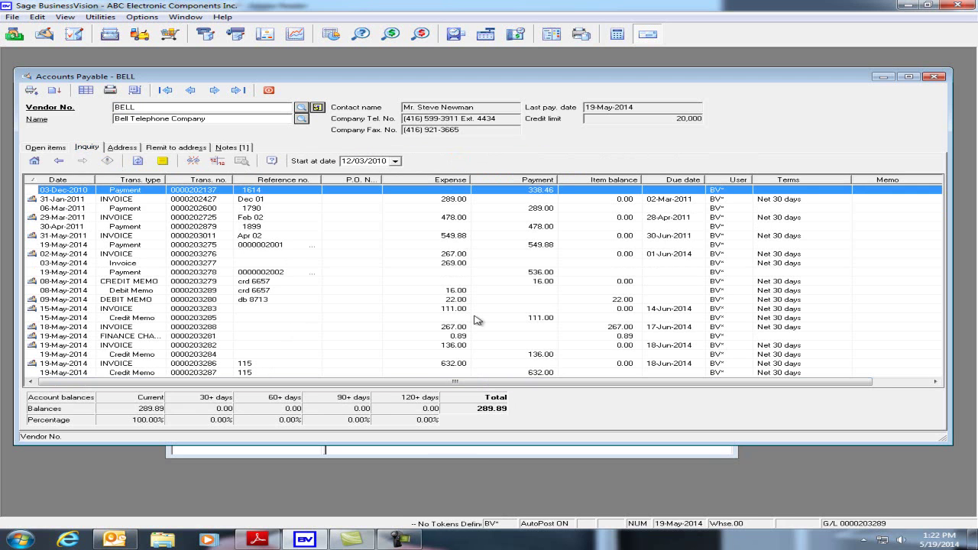
# Inspect the journal entry of the 08-May-2014 debit memo reversing crd 6657, then return to open items.
pyautogui.click(457, 293)
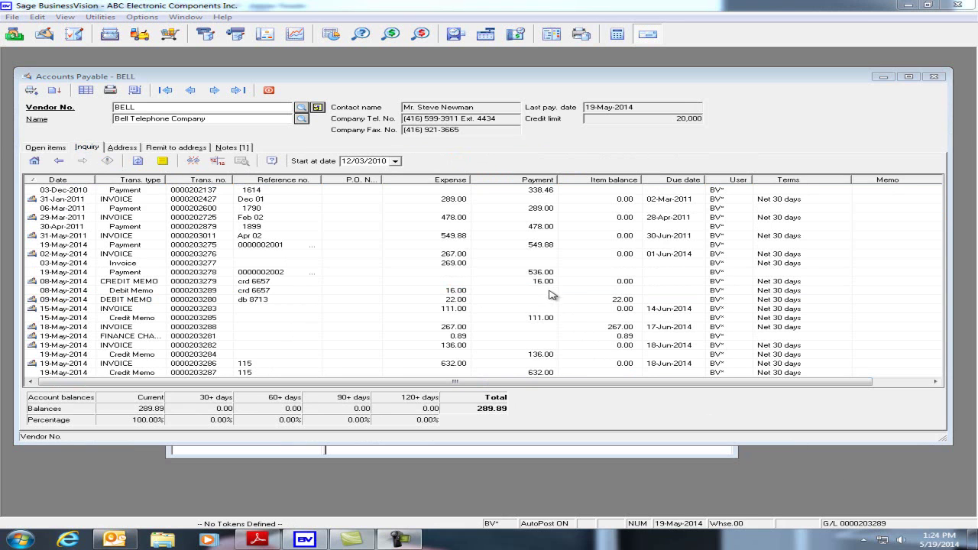
pyautogui.click(548, 284)
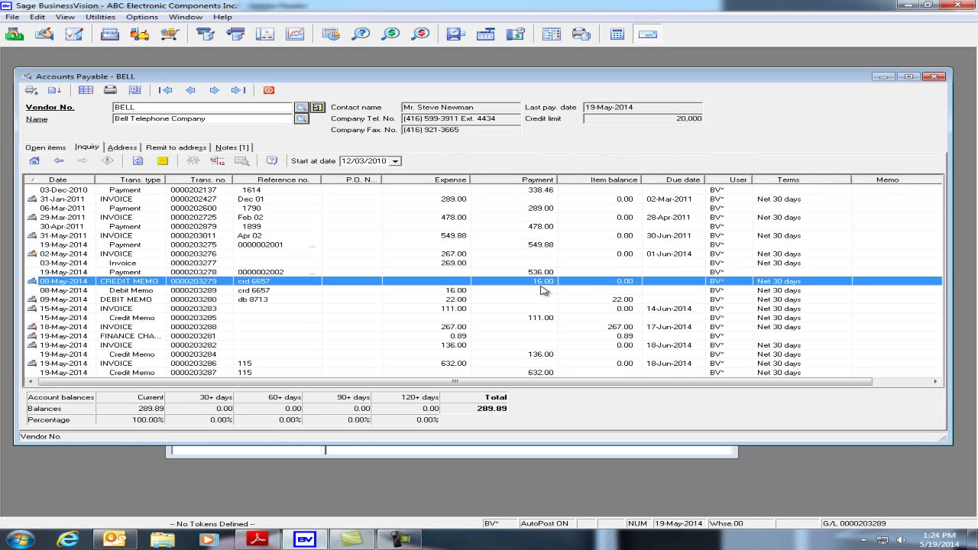
pyautogui.click(537, 293)
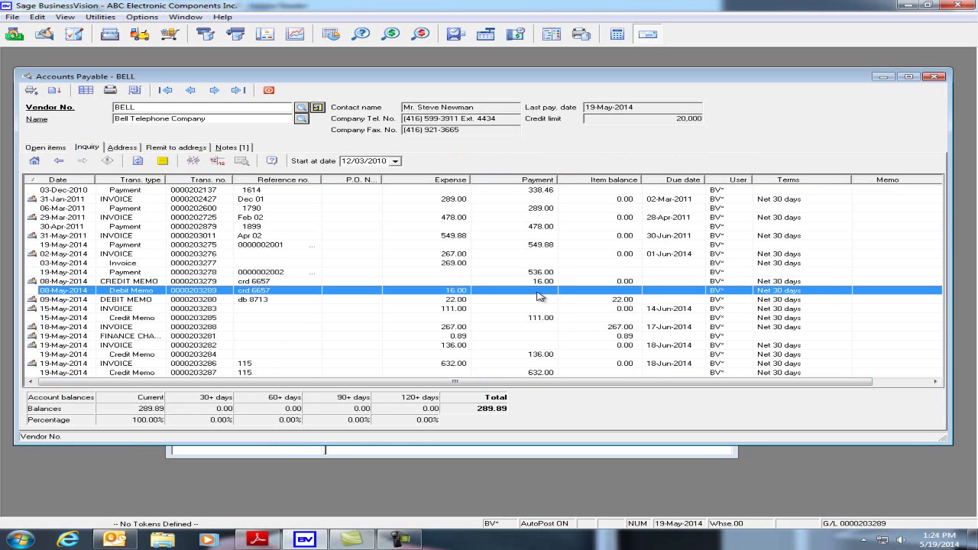
pyautogui.click(217, 162)
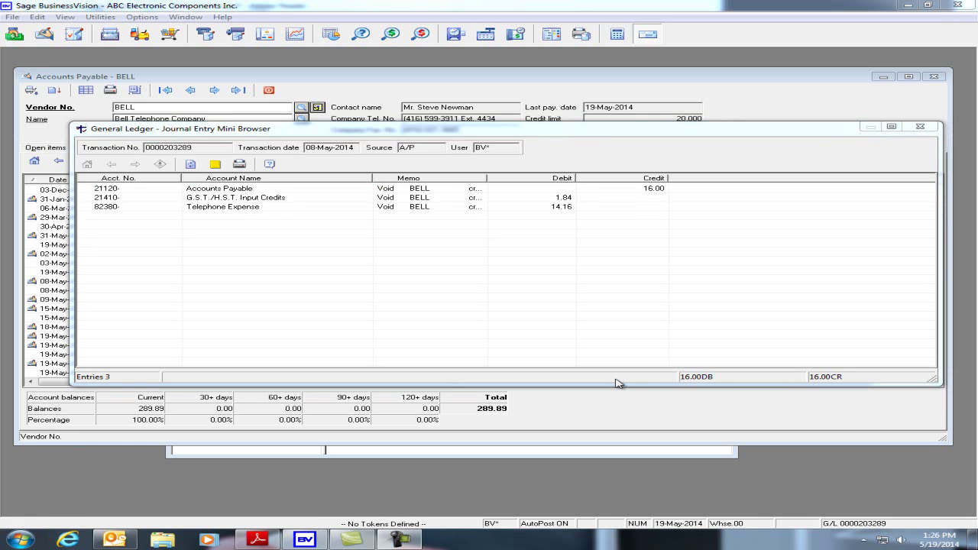
pyautogui.click(920, 126)
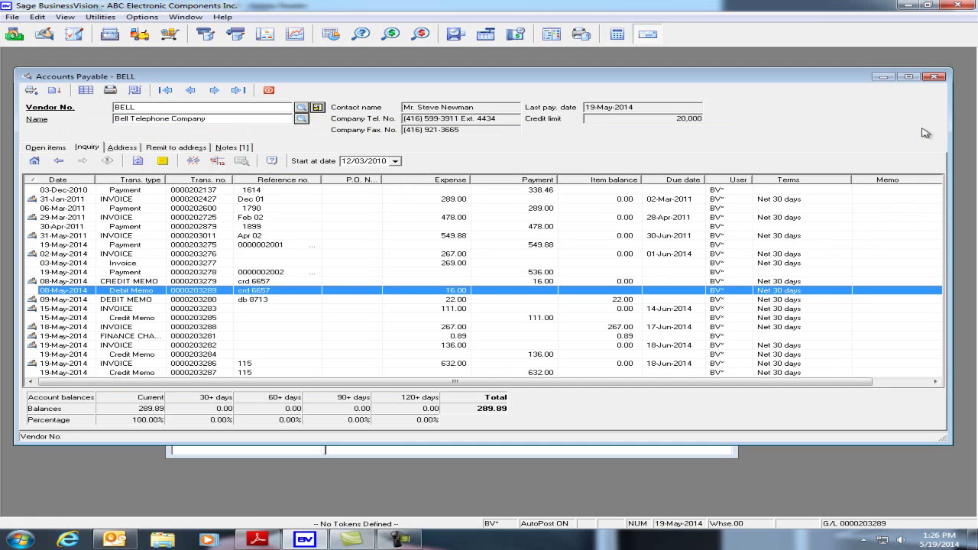
pyautogui.click(45, 146)
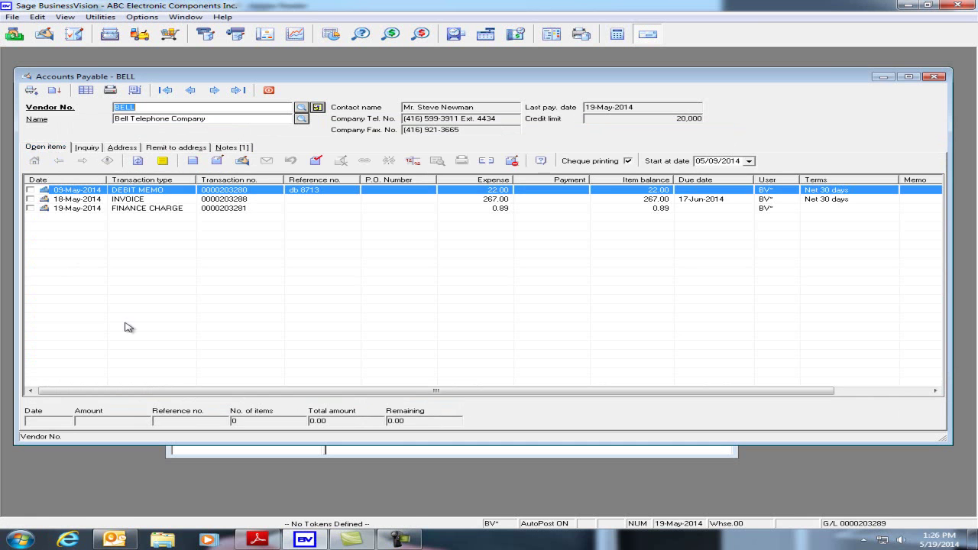
# Void debit memo db 8713 and the 0.89 finance charge.
pyautogui.click(162, 201)
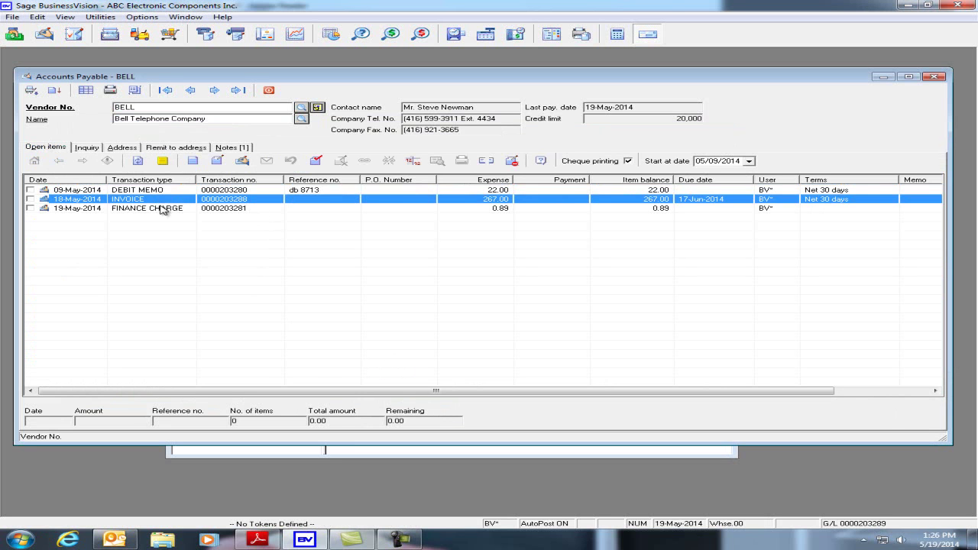
pyautogui.click(163, 211)
pyautogui.click(204, 191)
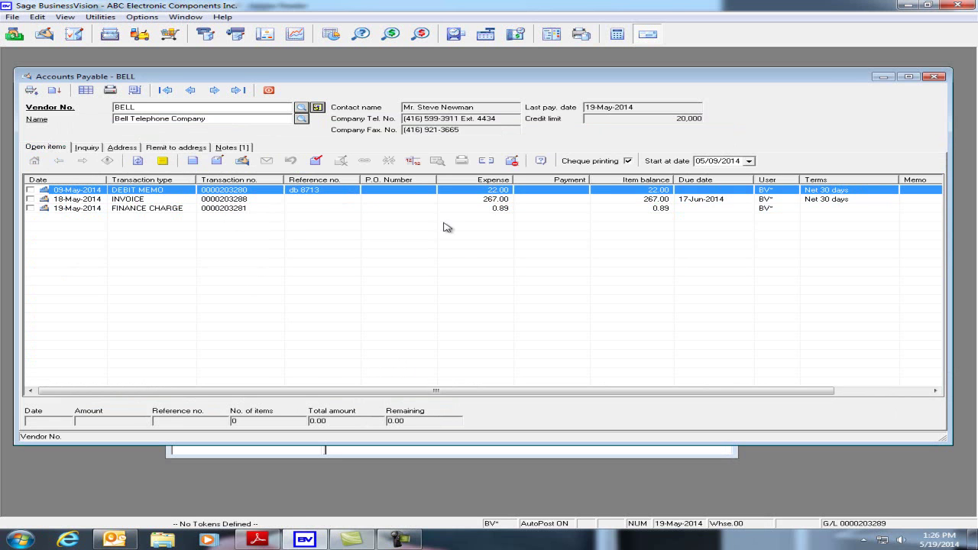
pyautogui.click(489, 163)
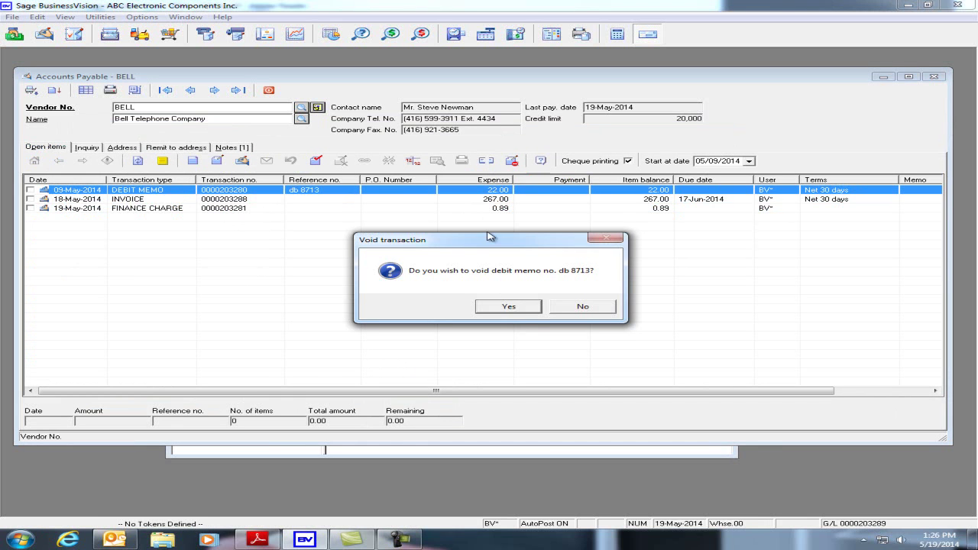
pyautogui.click(515, 307)
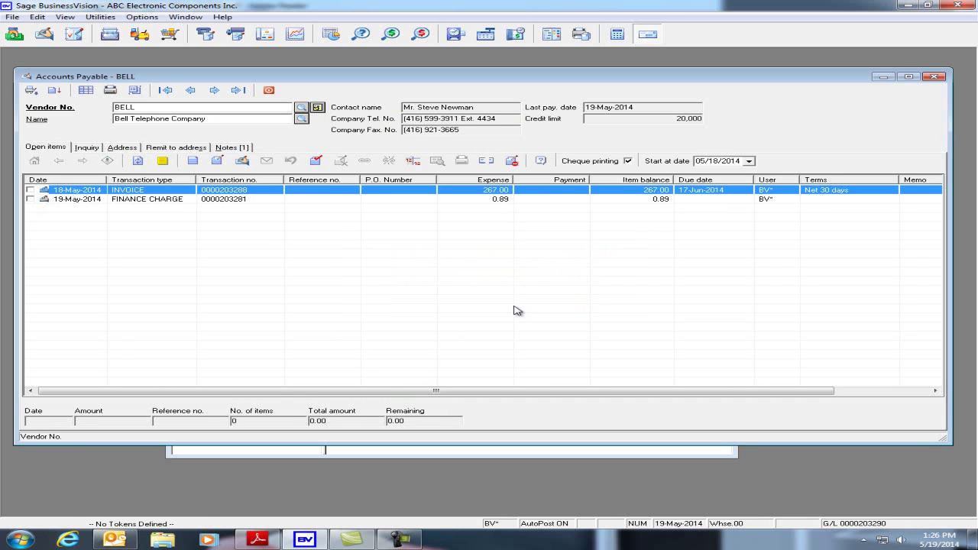
pyautogui.click(425, 200)
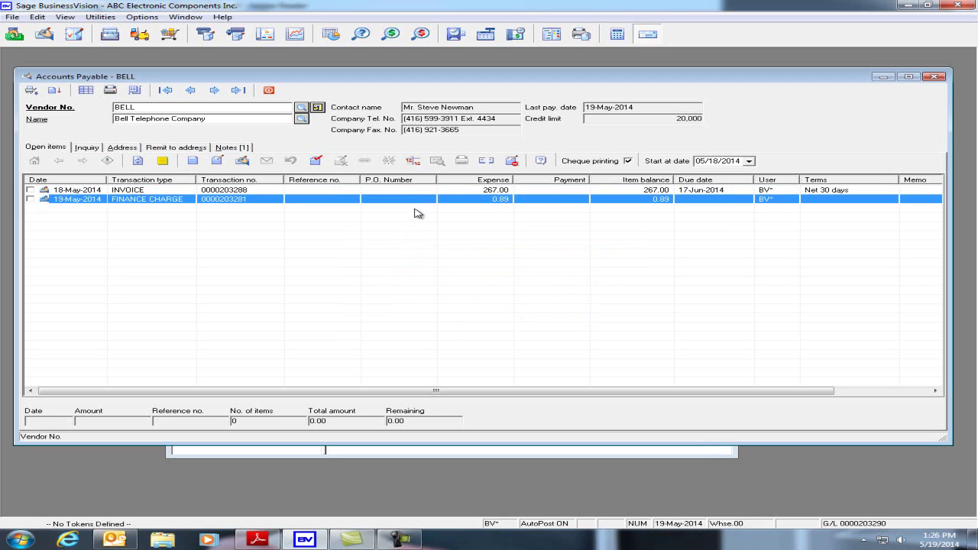
pyautogui.click(487, 164)
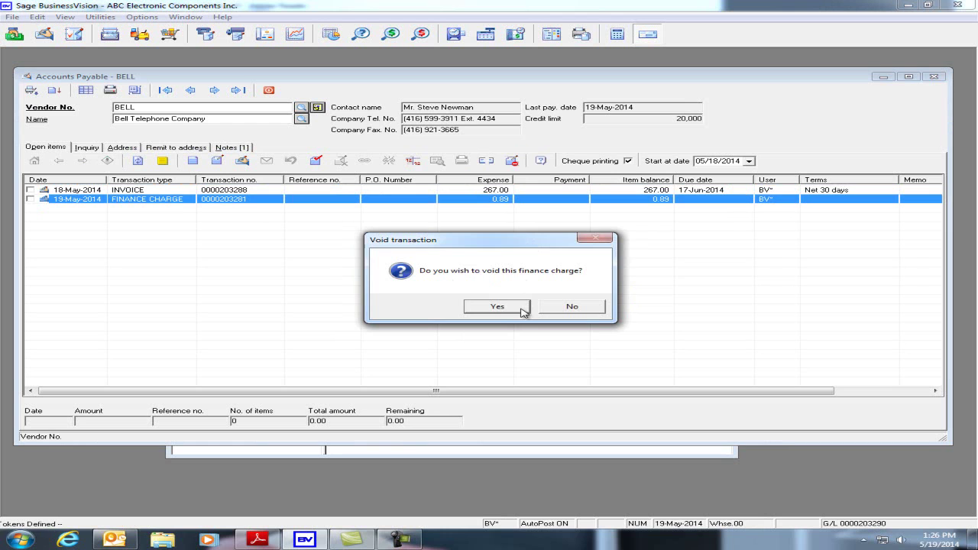
pyautogui.click(498, 305)
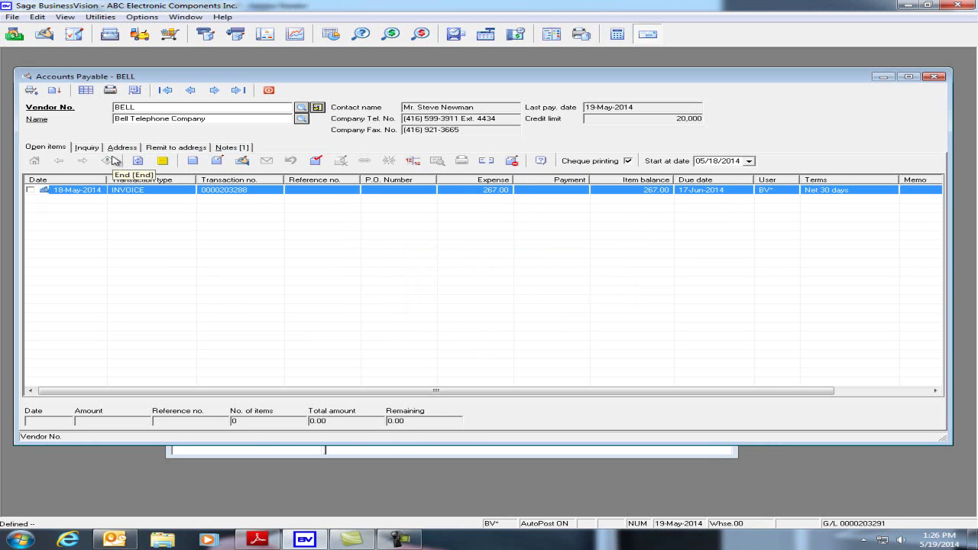
# List history back to 12/03/2010 and check the 0.89 and 22.00 reversing credit memos.
pyautogui.click(86, 147)
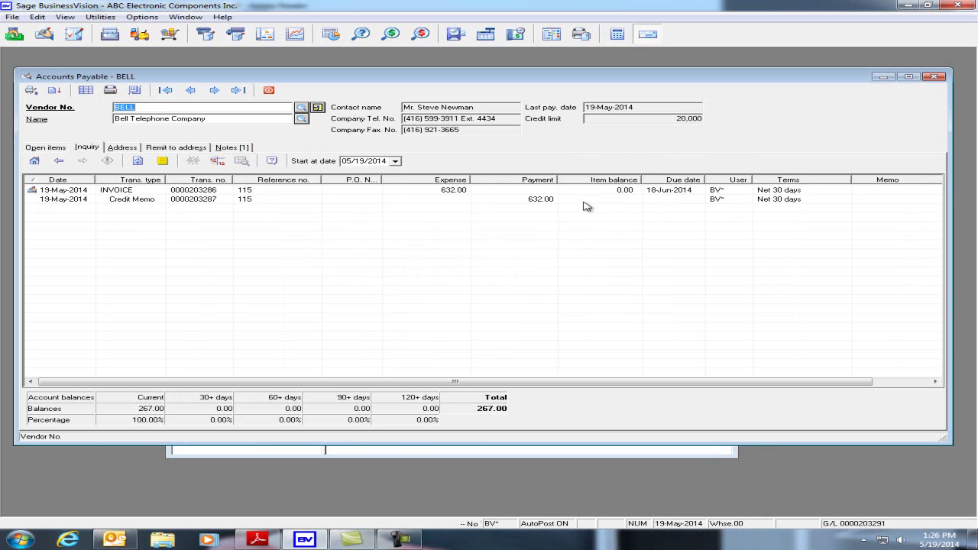
pyautogui.click(59, 160)
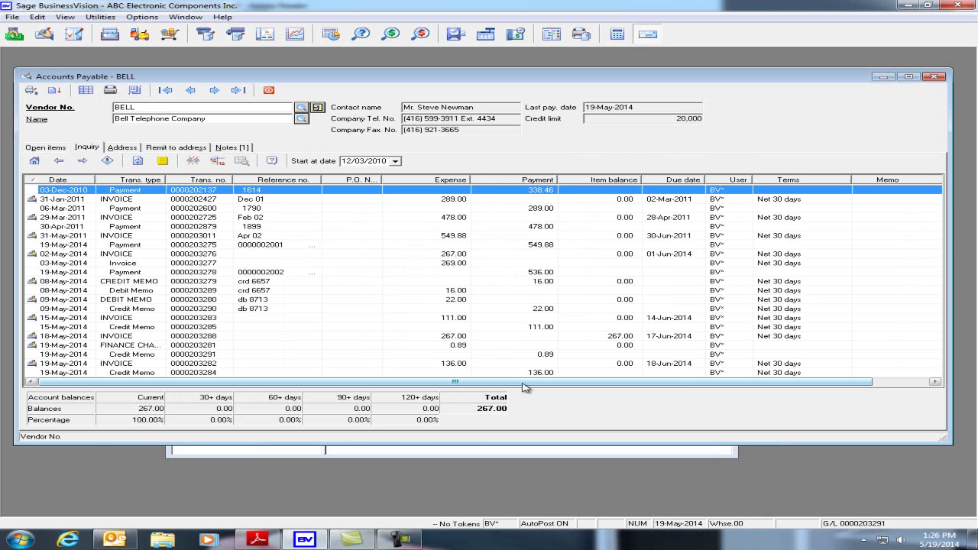
pyautogui.click(538, 355)
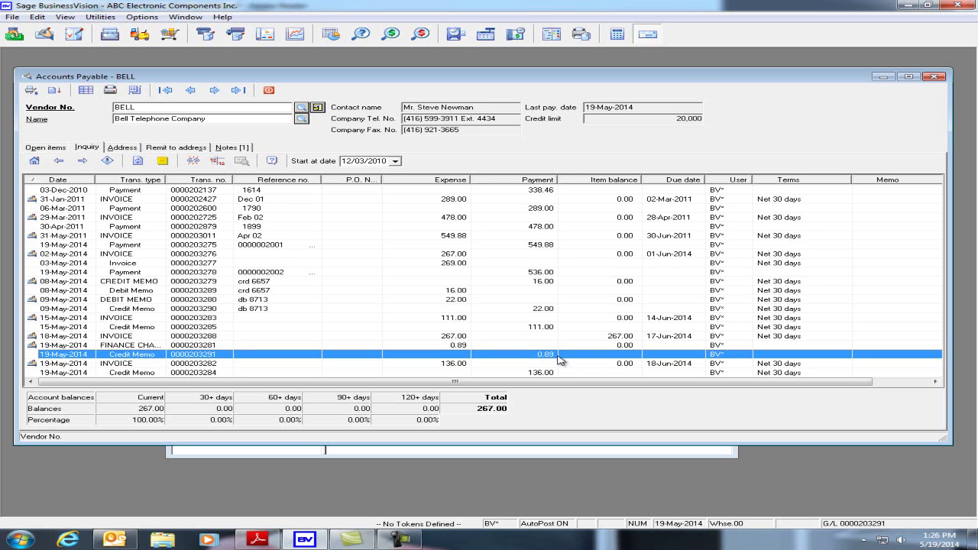
pyautogui.click(555, 309)
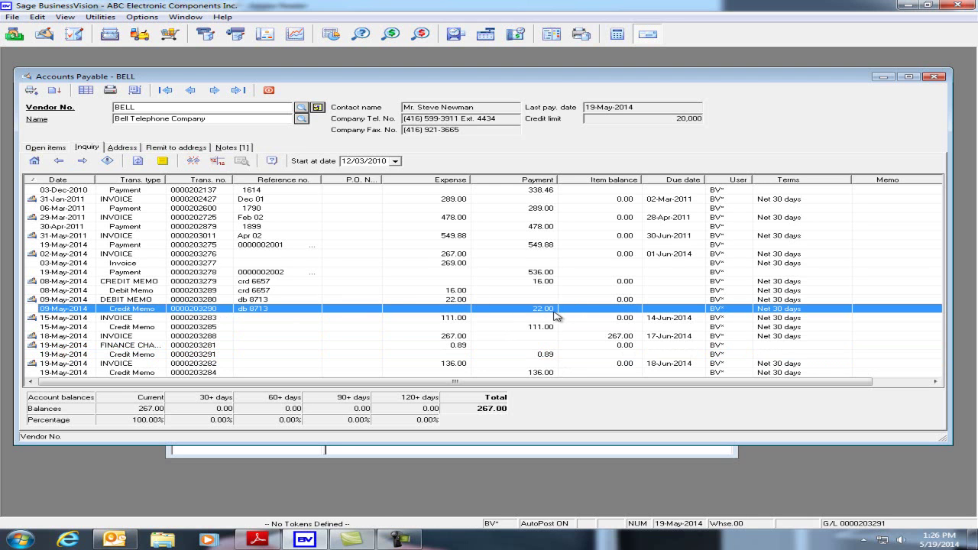
# Void the remaining 267.00 invoice from the open items list.
pyautogui.click(50, 147)
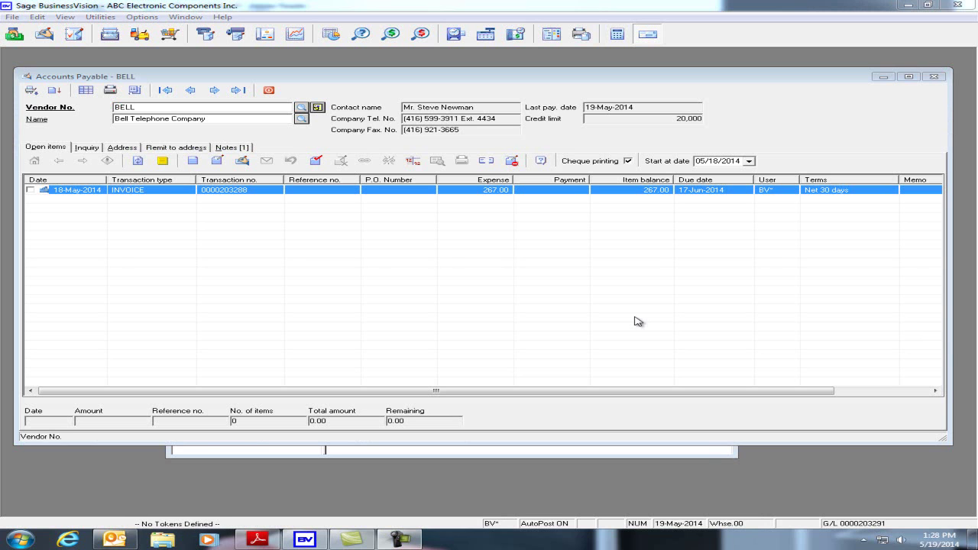
pyautogui.click(516, 196)
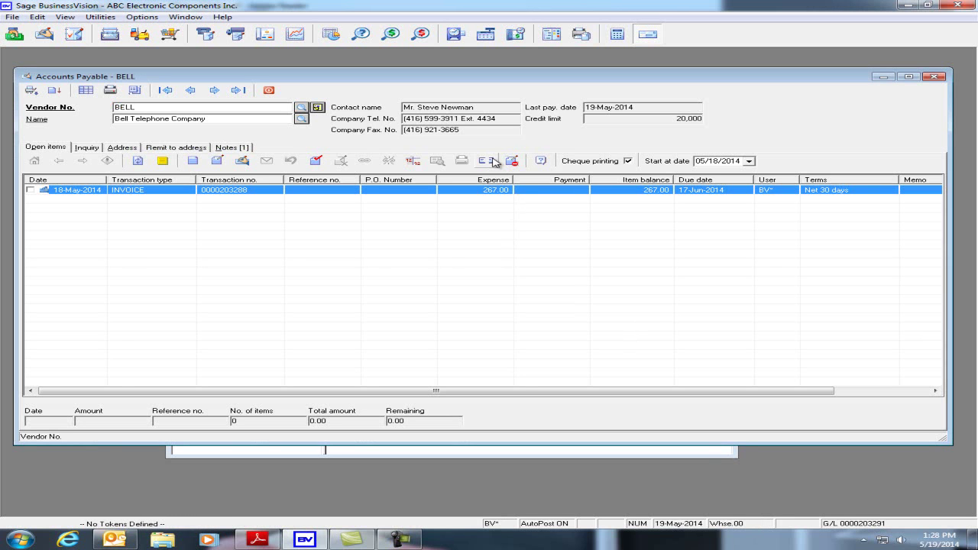
pyautogui.click(492, 161)
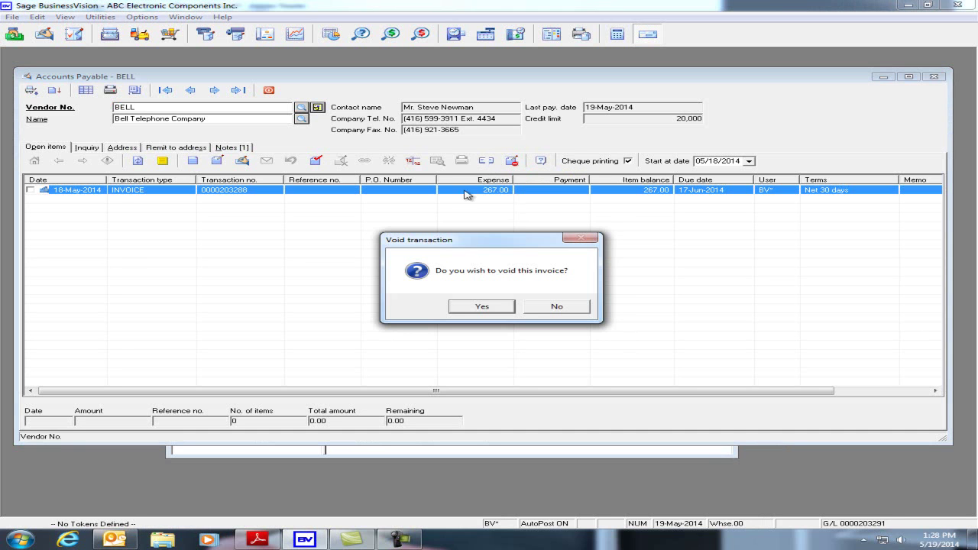
pyautogui.click(481, 306)
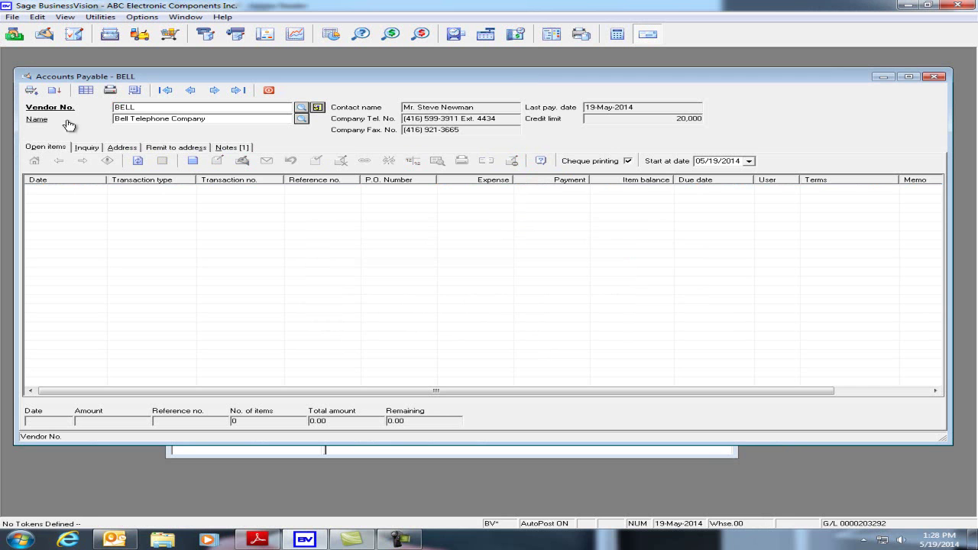
# Show Bell's history back to January 2011 and select the 18-May-2014 credit memo.
pyautogui.click(91, 147)
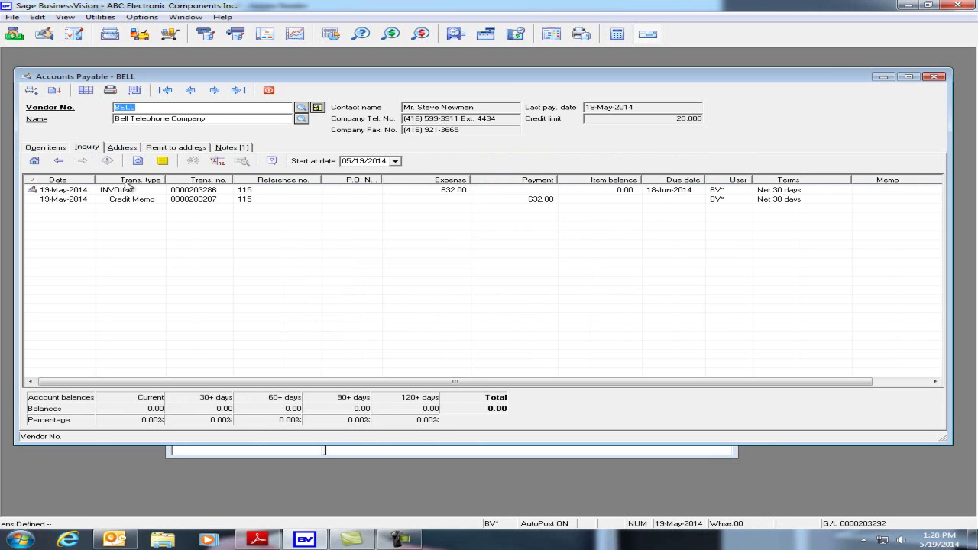
pyautogui.click(60, 162)
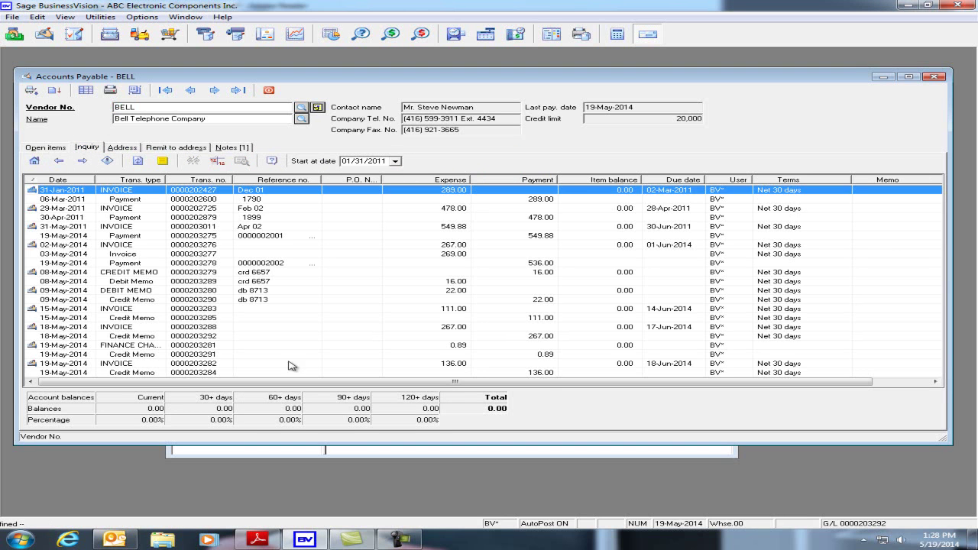
pyautogui.click(462, 337)
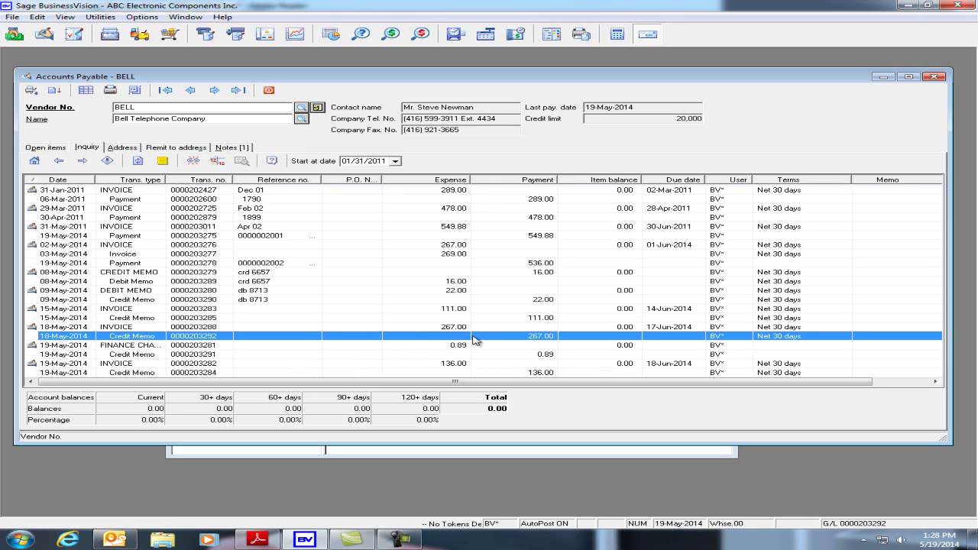
pyautogui.click(580, 35)
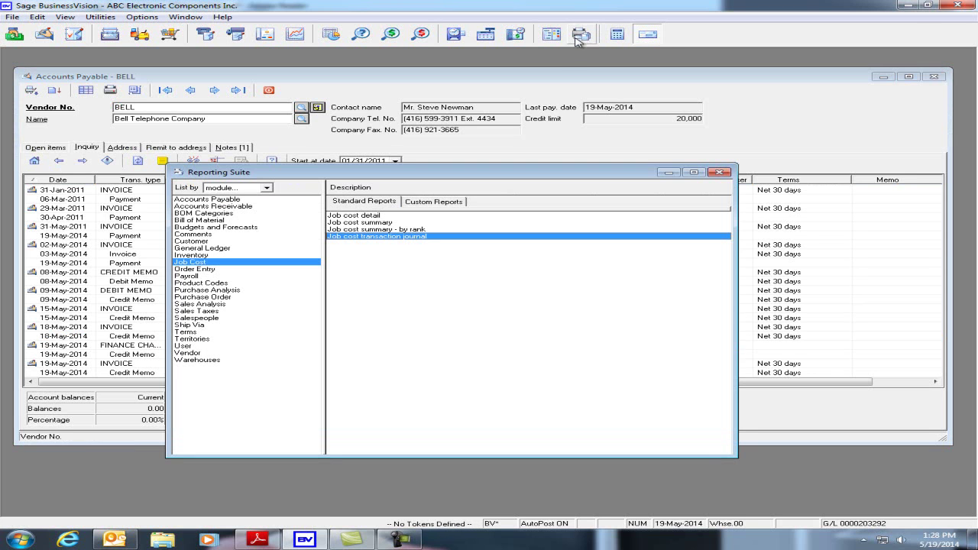
pyautogui.doubleClick(369, 238)
pyautogui.click(372, 233)
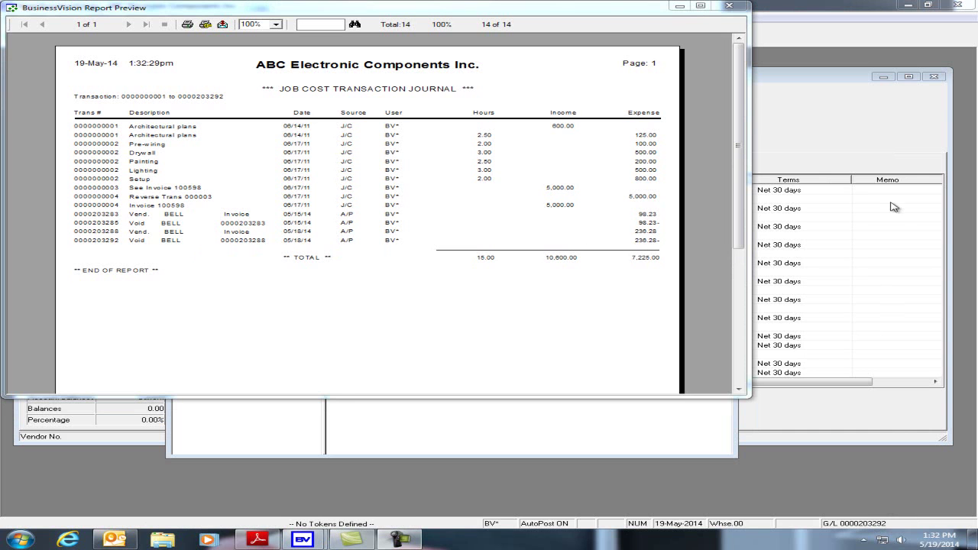
pyautogui.click(729, 5)
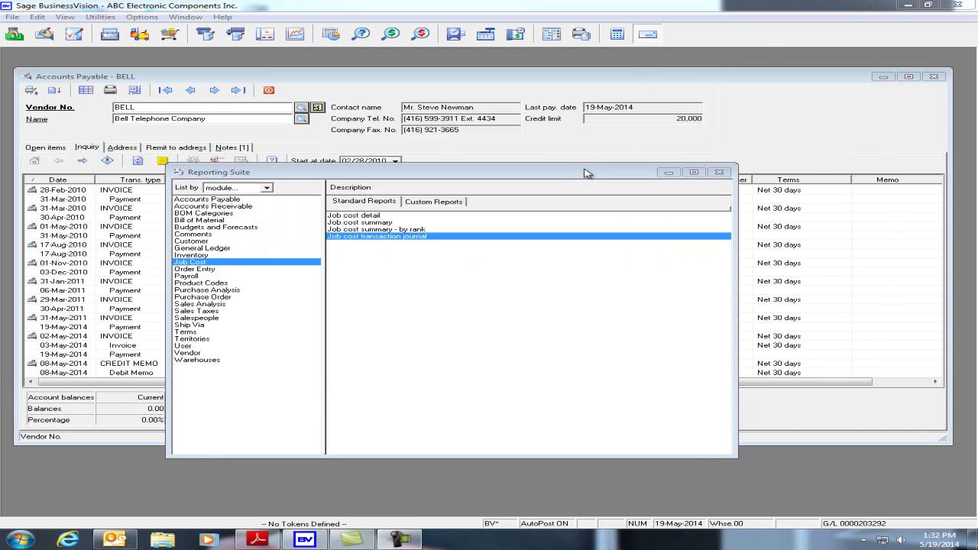
pyautogui.click(539, 160)
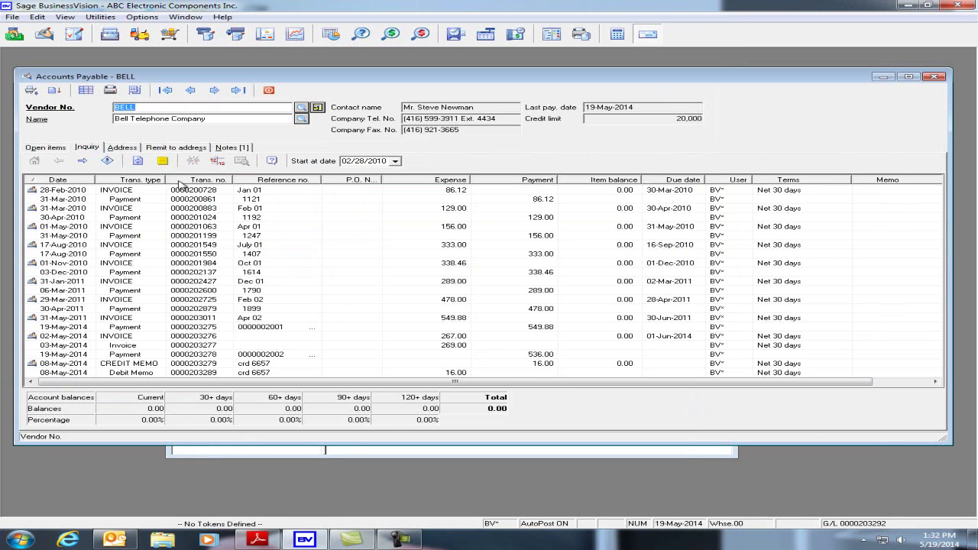
# Reinstate the 08-May-2014 16.00 debit memo, then check it and the crd 6657 credit memo among open items.
pyautogui.click(475, 374)
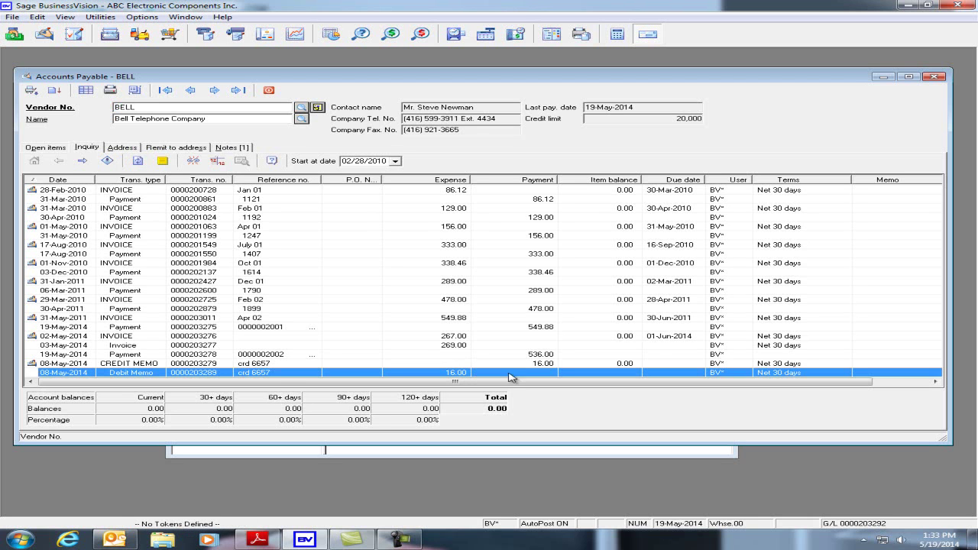
pyautogui.click(139, 163)
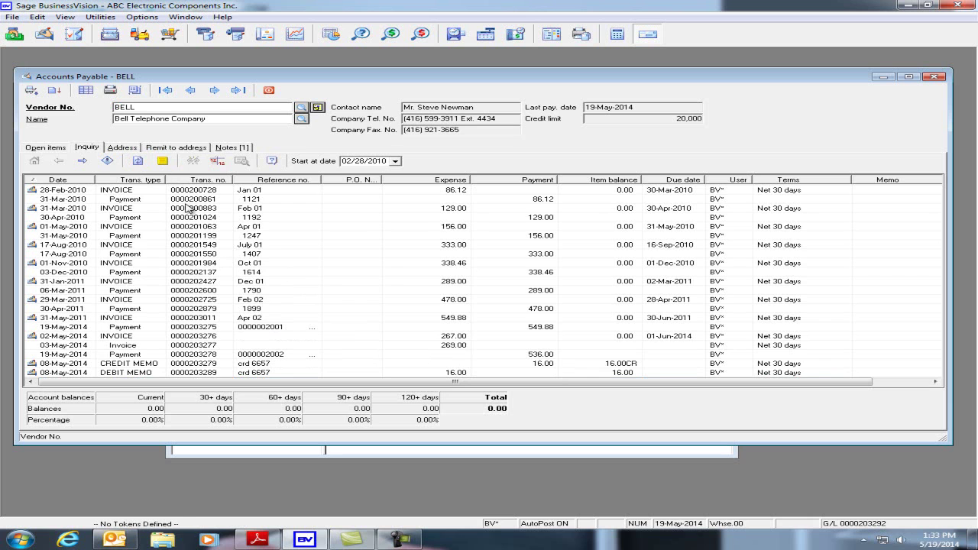
pyautogui.click(48, 147)
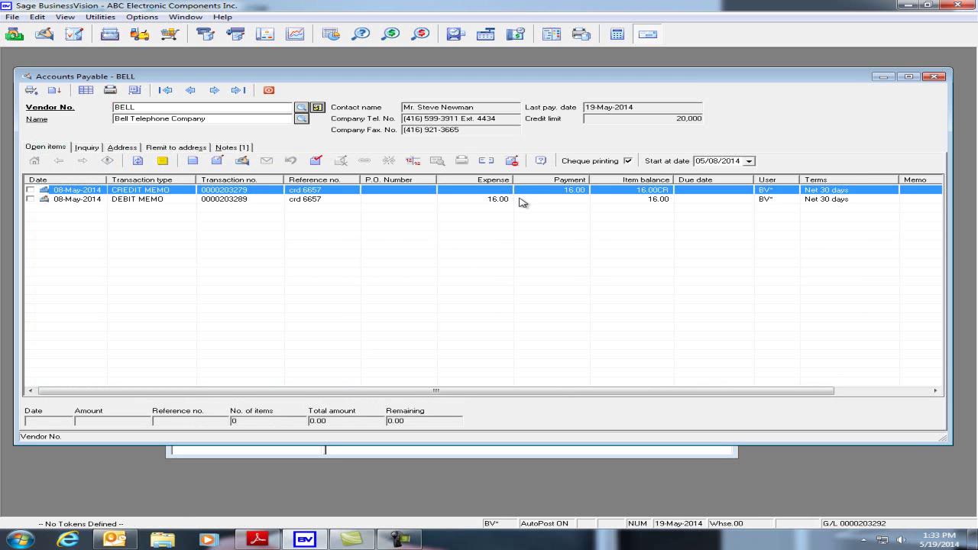
pyautogui.click(520, 200)
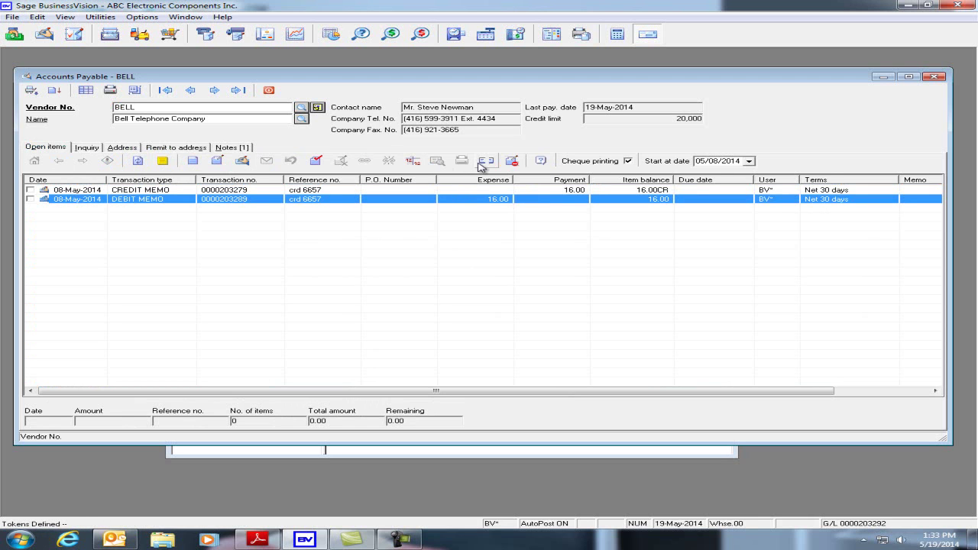
pyautogui.click(486, 191)
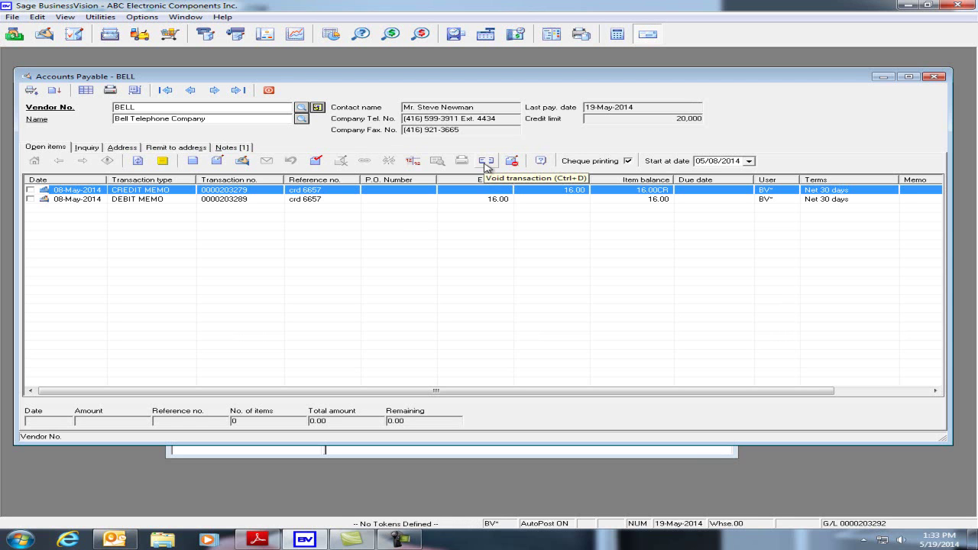
# Enter and save a 10.00 Bell invoice with reference Ref 10 and P.O. number 12345.
pyautogui.click(486, 161)
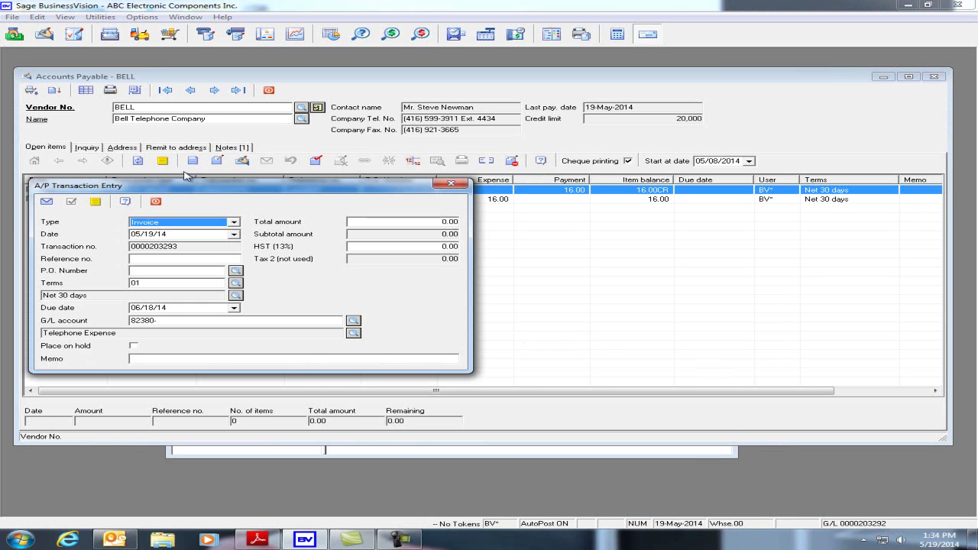
pyautogui.click(214, 260)
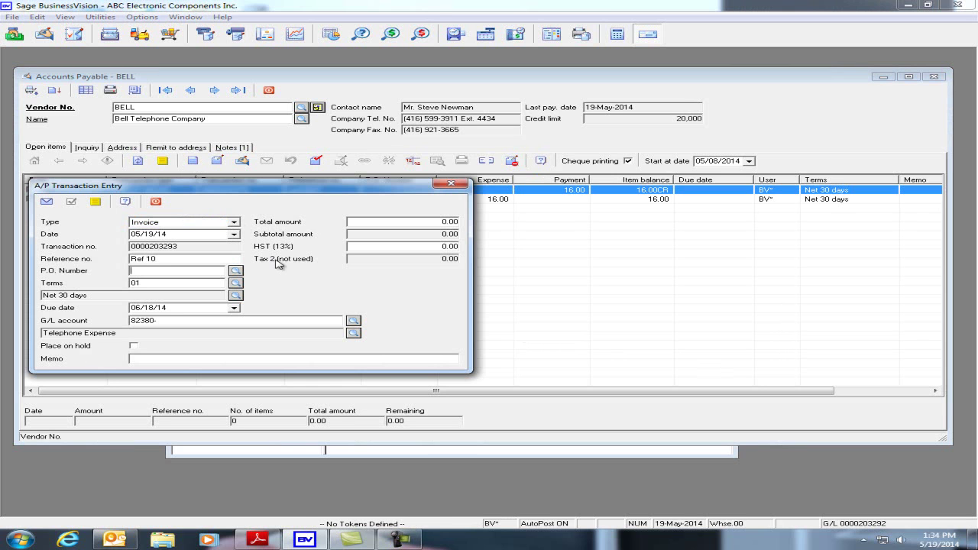
pyautogui.write('12345')
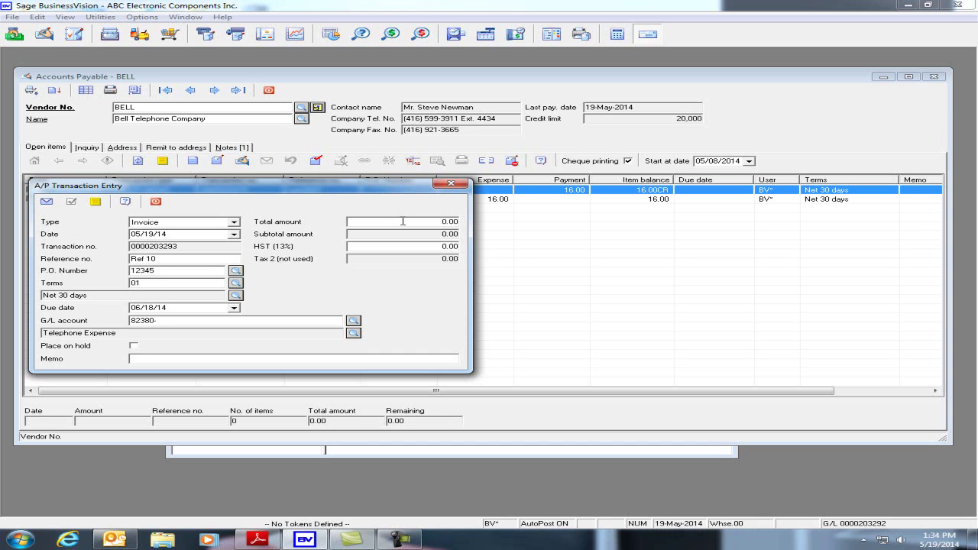
pyautogui.write('10')
pyautogui.press('Tab')
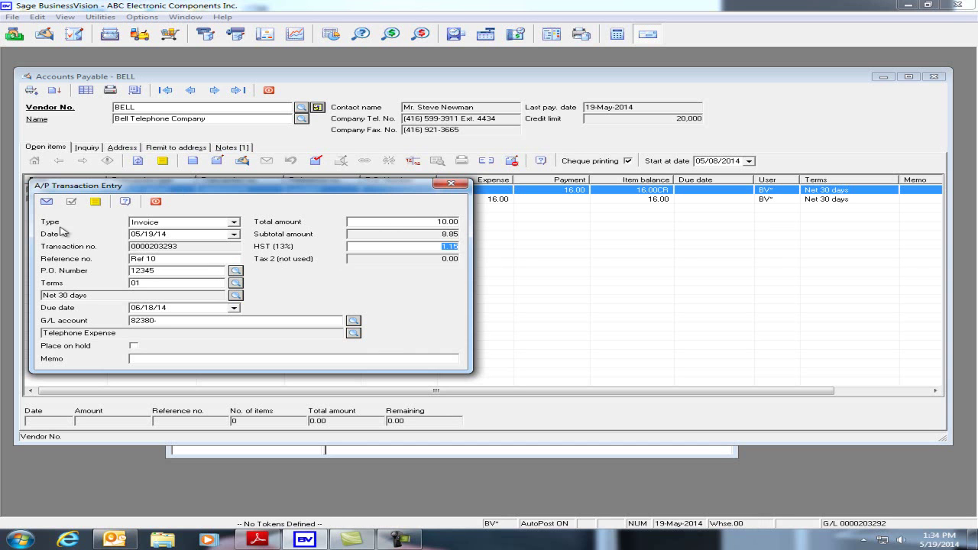
pyautogui.click(46, 203)
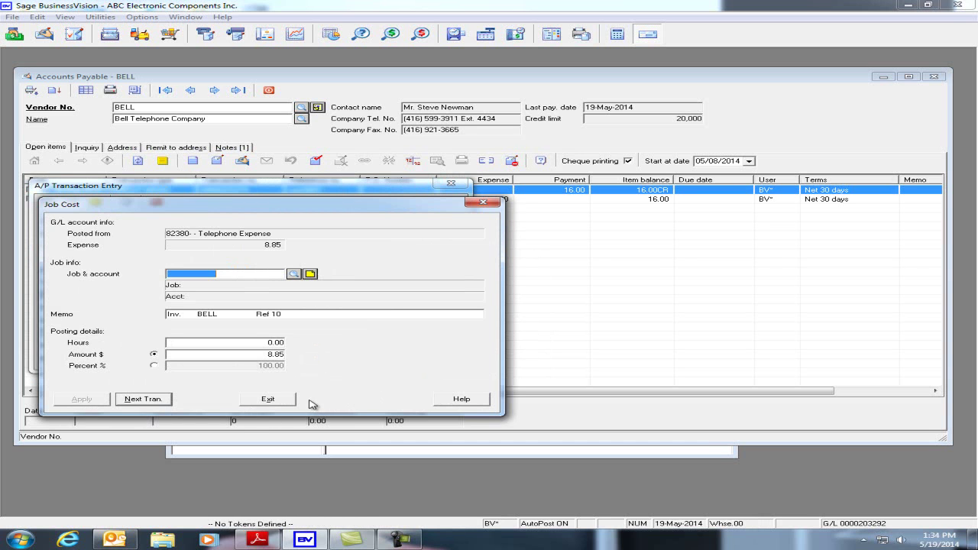
# Exit job cost posting without posting, then select the new Ref 10 invoice.
pyautogui.click(267, 399)
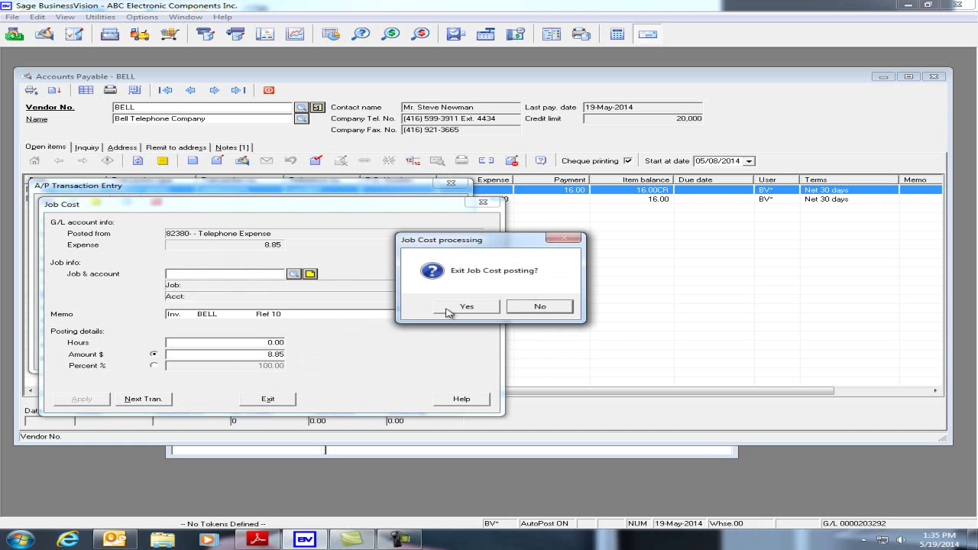
pyautogui.click(461, 307)
pyautogui.click(348, 209)
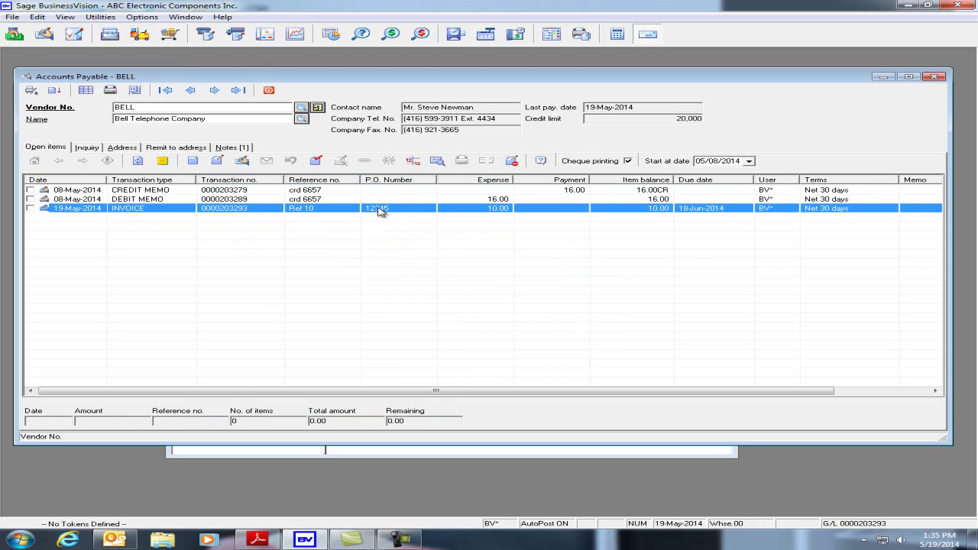
pyautogui.click(405, 201)
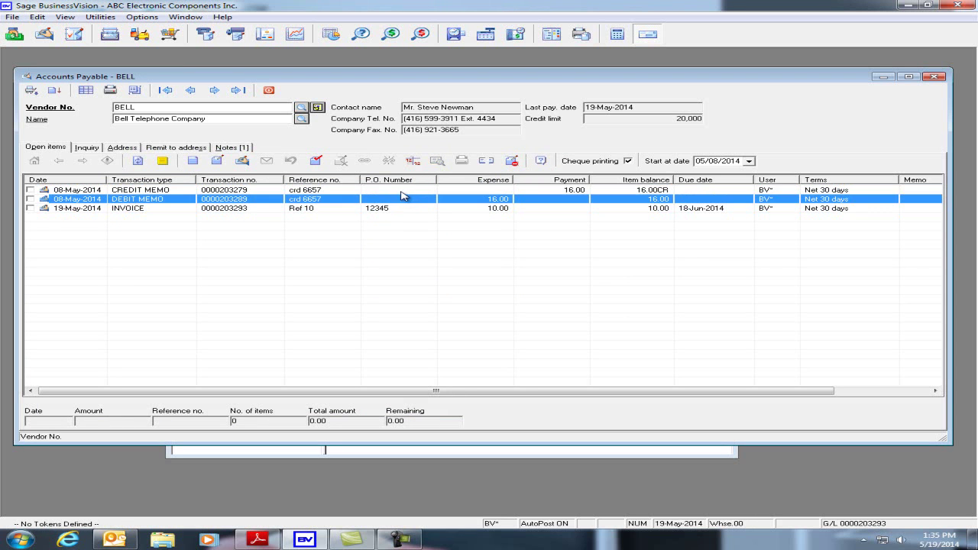
pyautogui.click(400, 191)
pyautogui.click(399, 201)
pyautogui.click(403, 210)
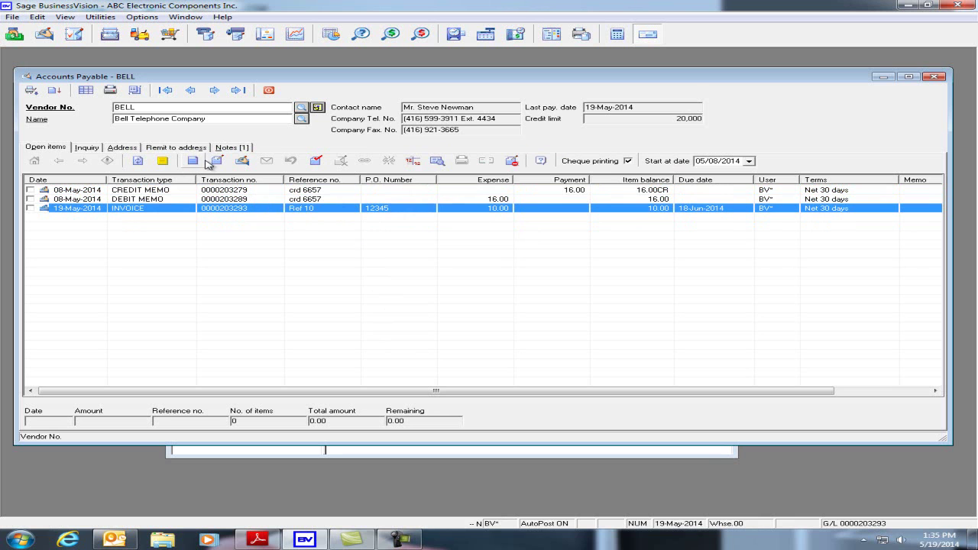
pyautogui.click(193, 162)
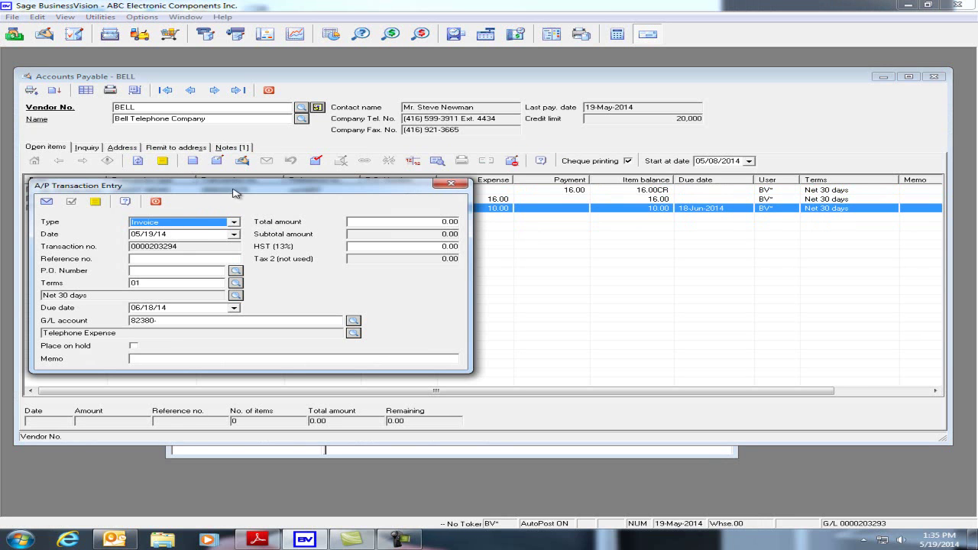
pyautogui.click(235, 222)
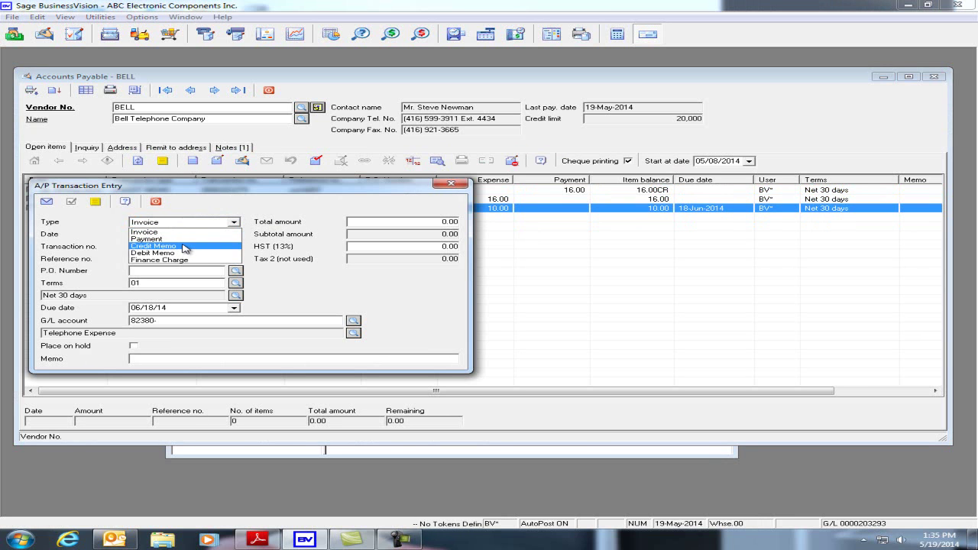
pyautogui.click(183, 243)
pyautogui.moveTo(238, 186); pyautogui.dragTo(304, 233)
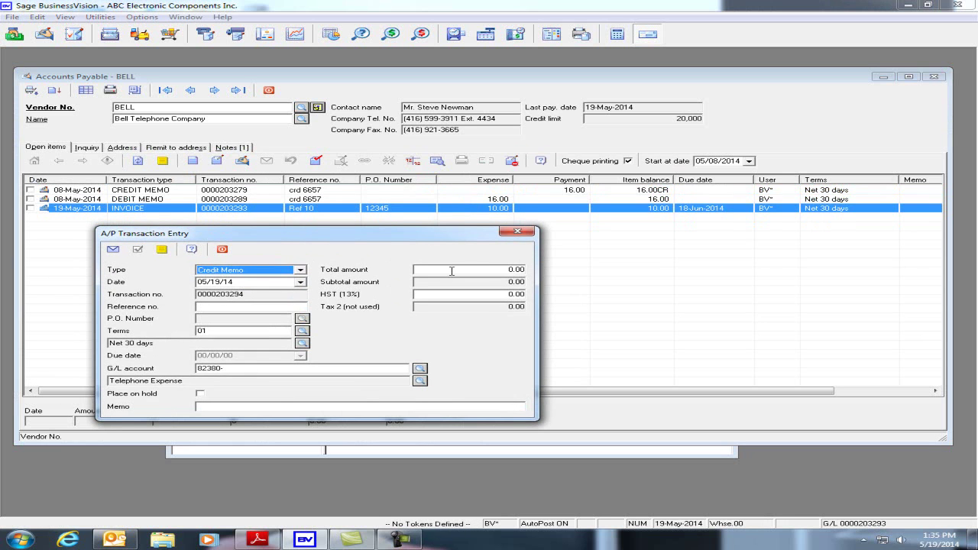
pyautogui.click(479, 267)
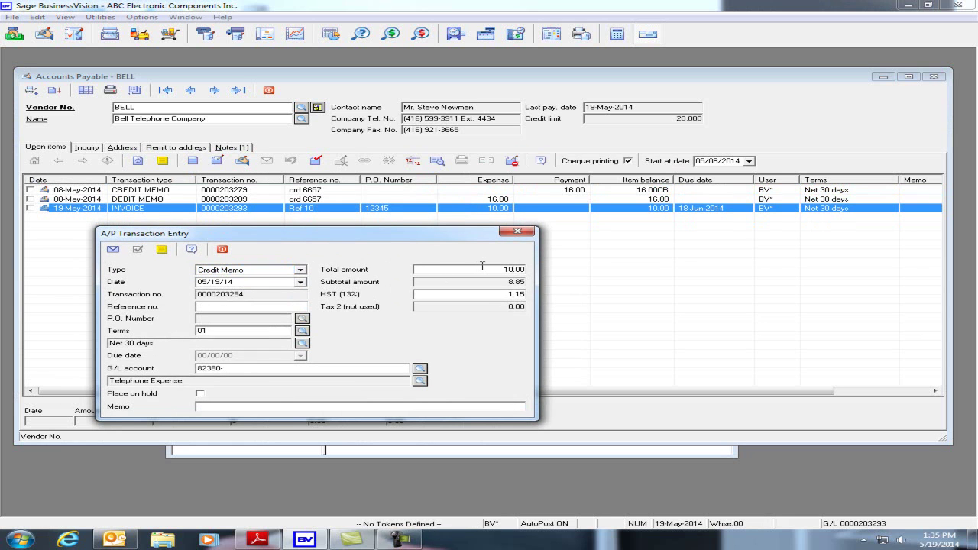
pyautogui.press('Tab')
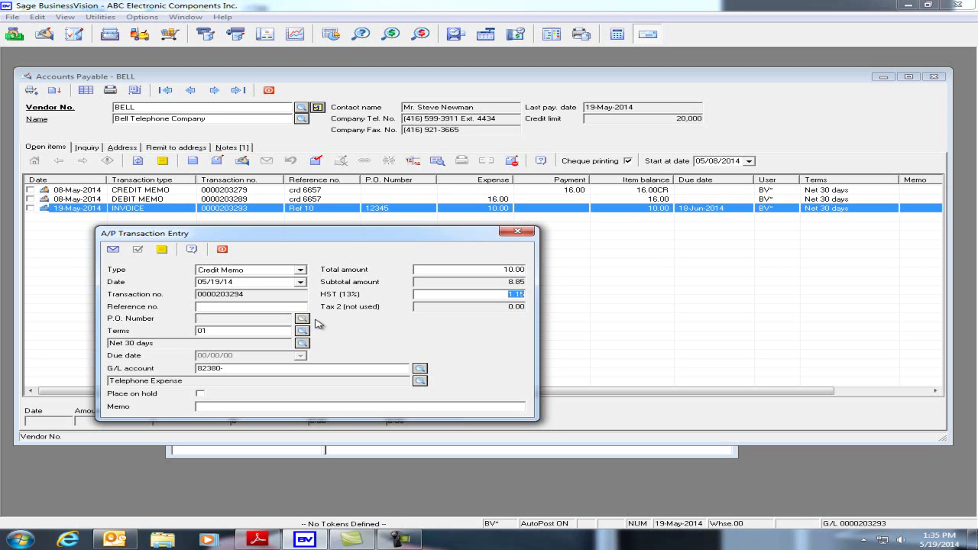
pyautogui.click(518, 230)
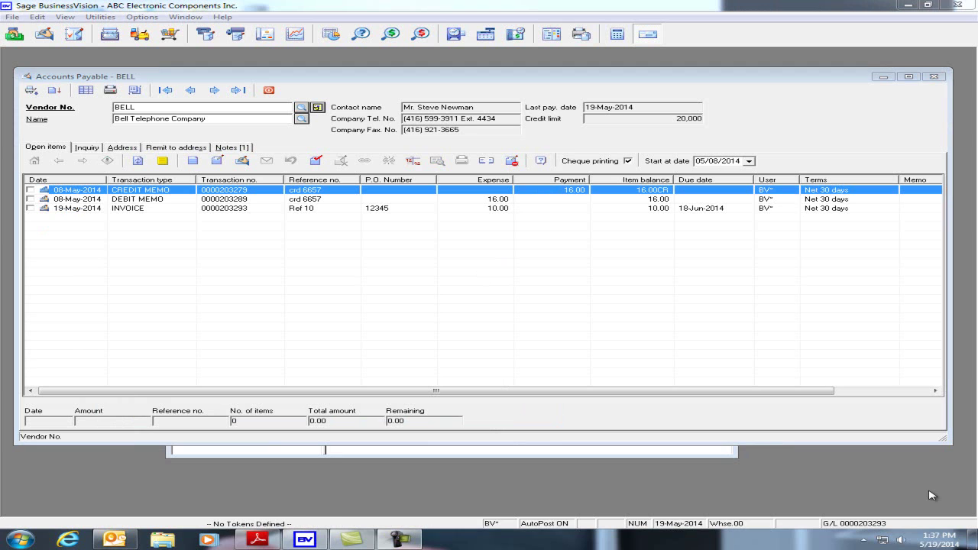